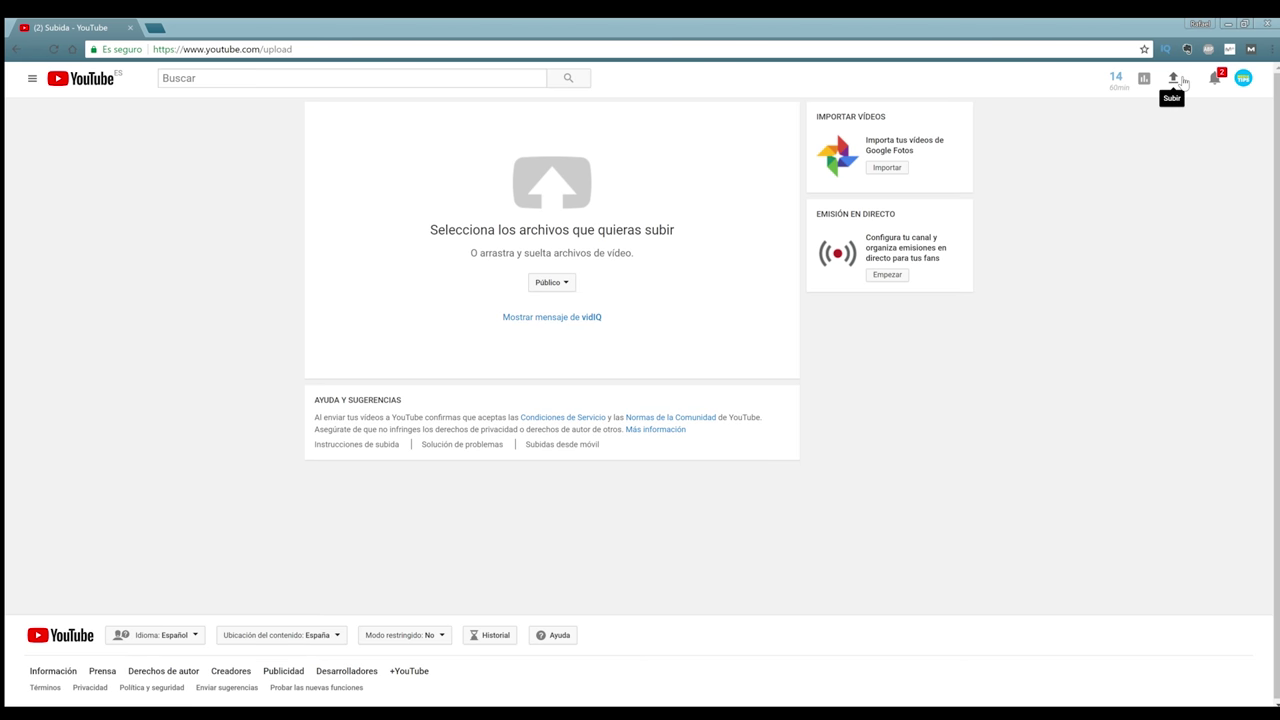
Open the video upload page and set the upload's privacy to Privado.
left_click(1183, 81)
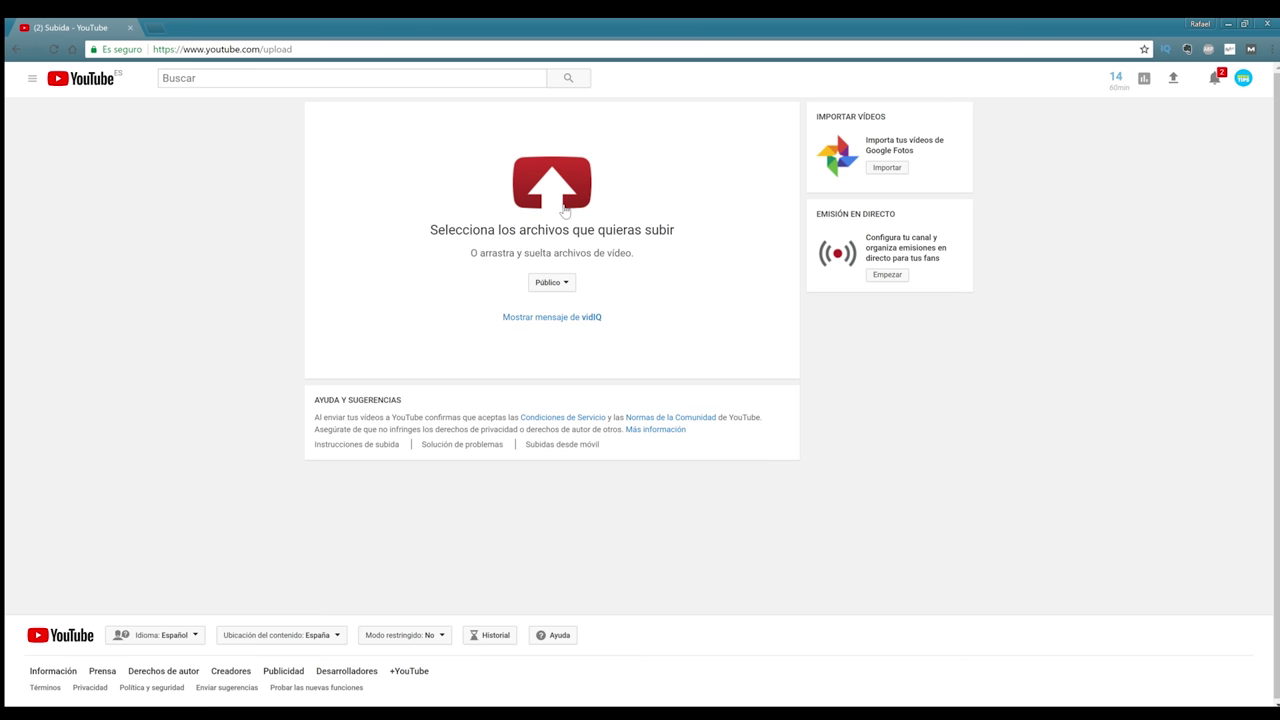
left_click(551, 286)
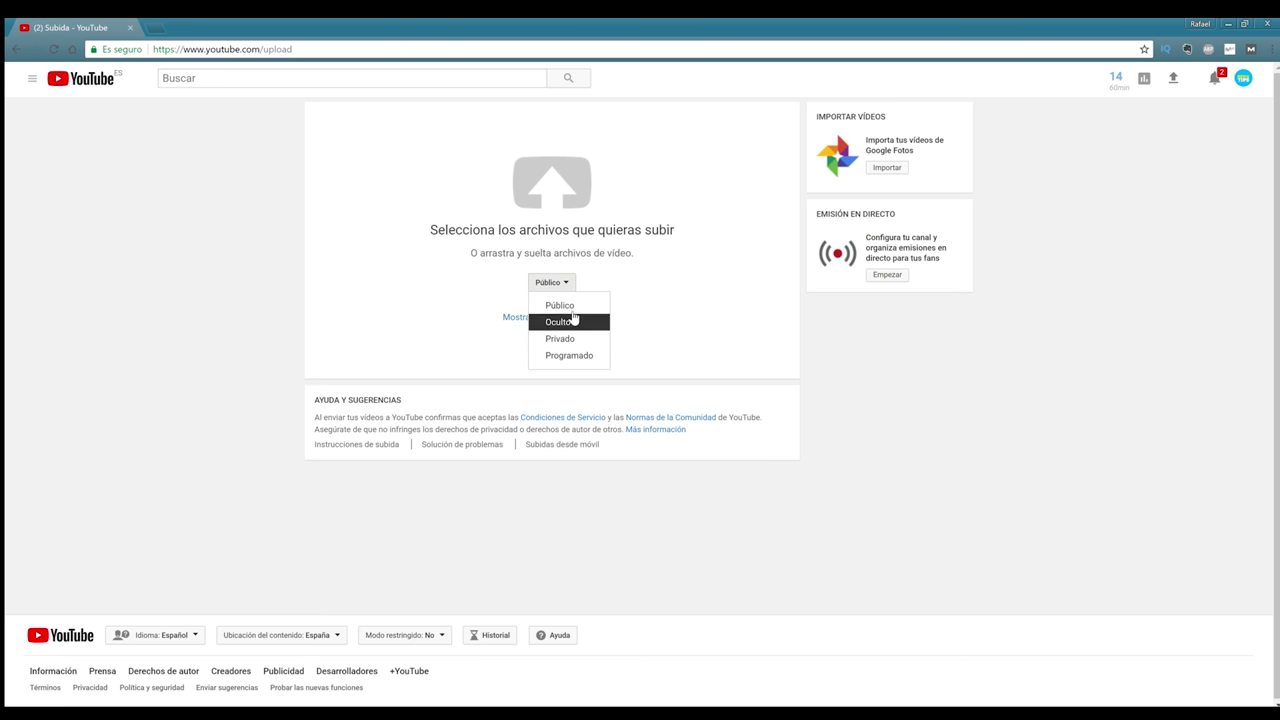
left_click(623, 303)
left_click(567, 287)
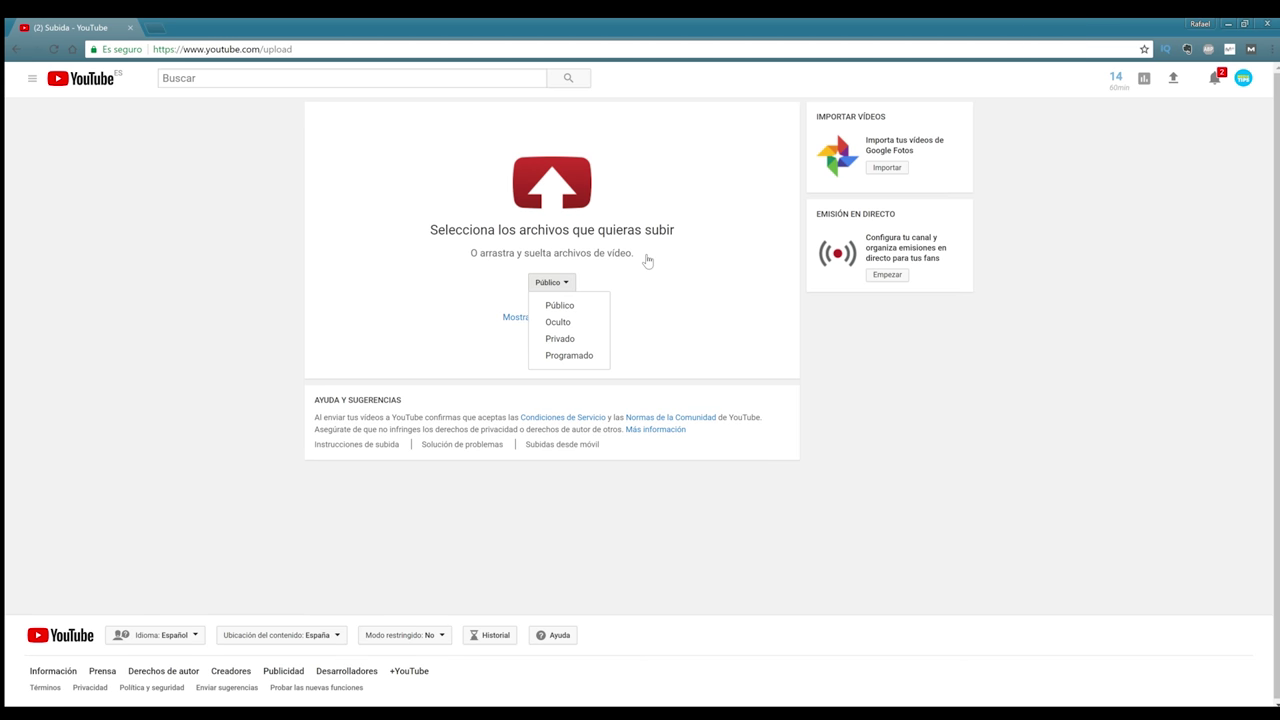
left_click(560, 339)
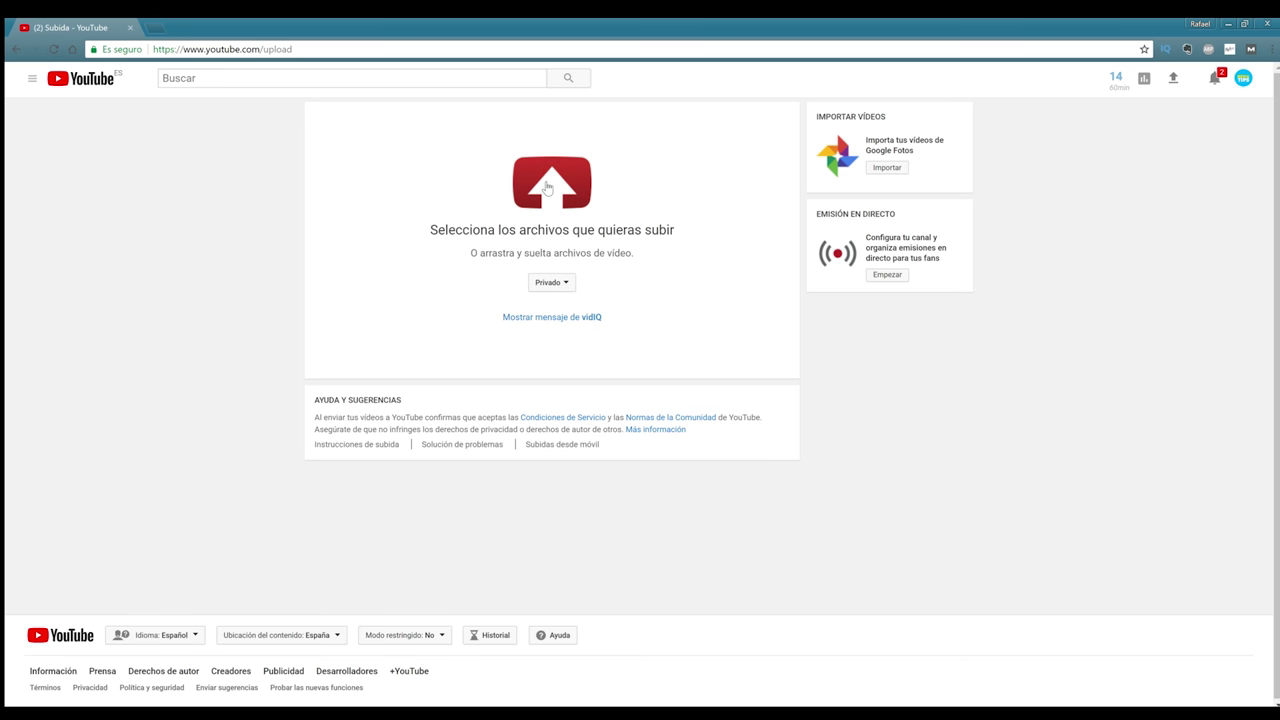
Choose the JJRC H39HW drone review video file and start uploading it.
left_click(547, 188)
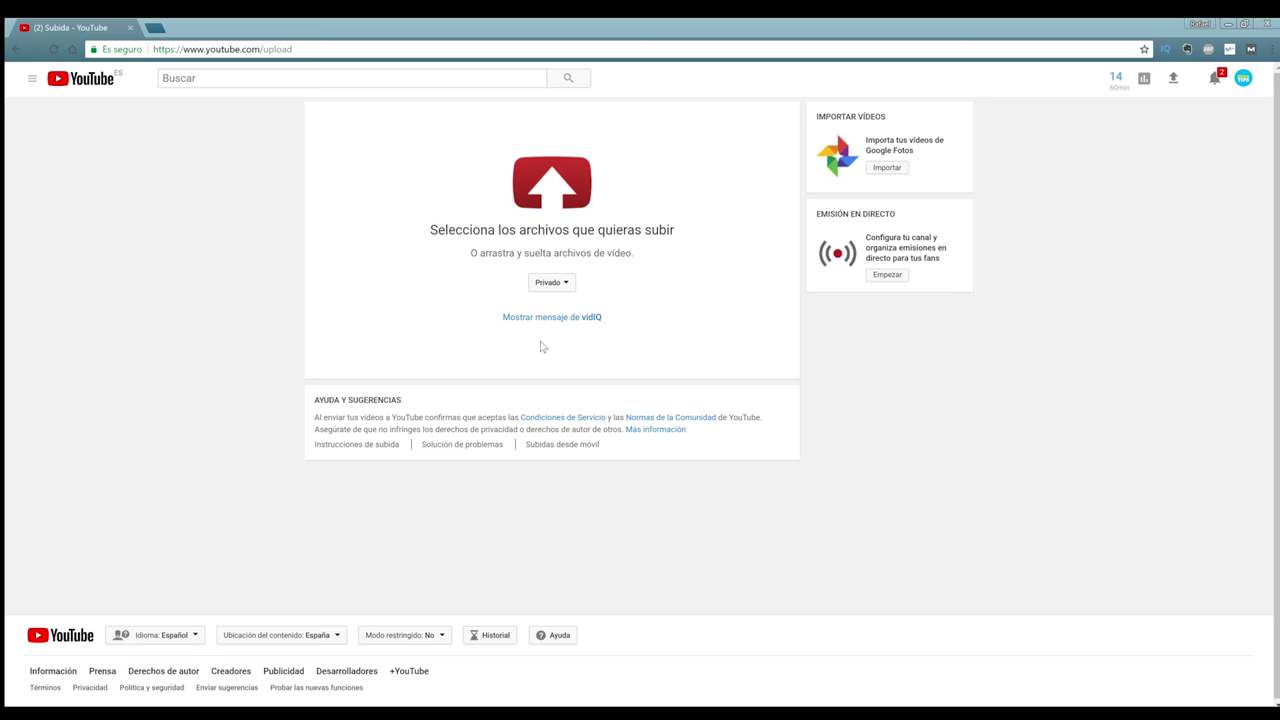
key("Return")
left_click_drag(733, 268, 740, 323)
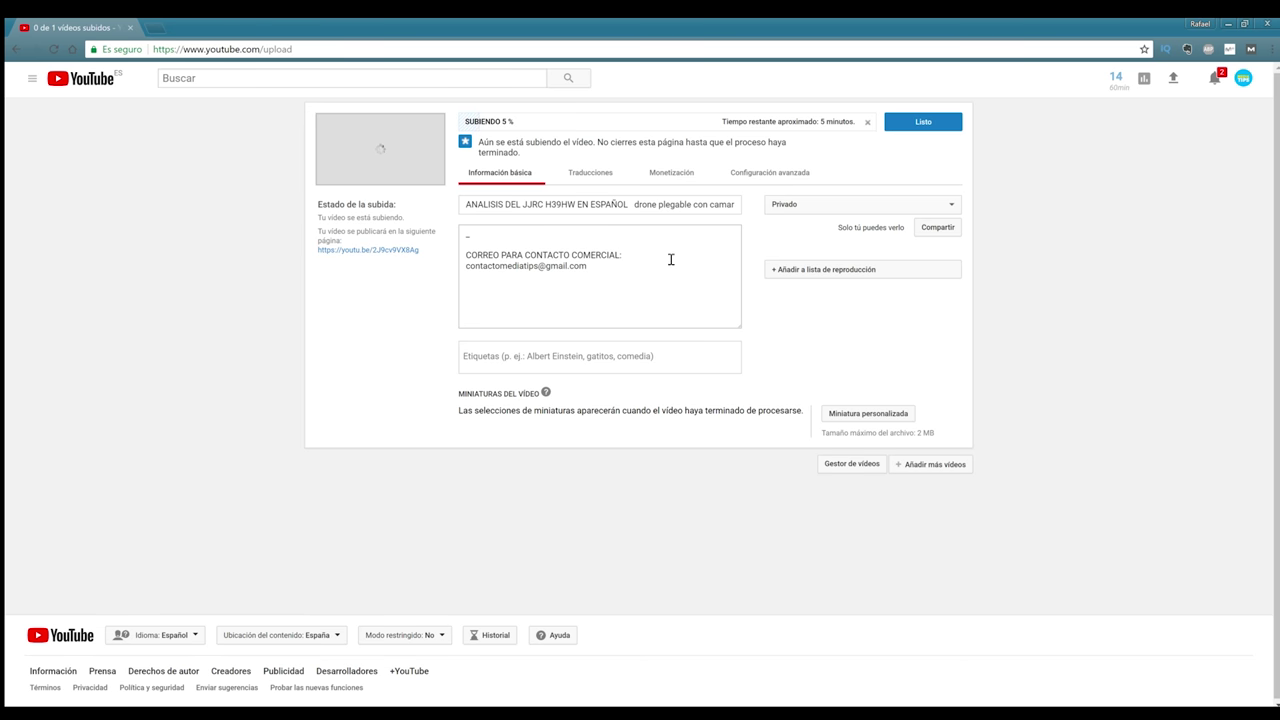
Review the video's title, description and tags fields in the basic information.
left_click_drag(472, 208, 709, 237)
left_click_drag(630, 285, 501, 229)
left_click(589, 360)
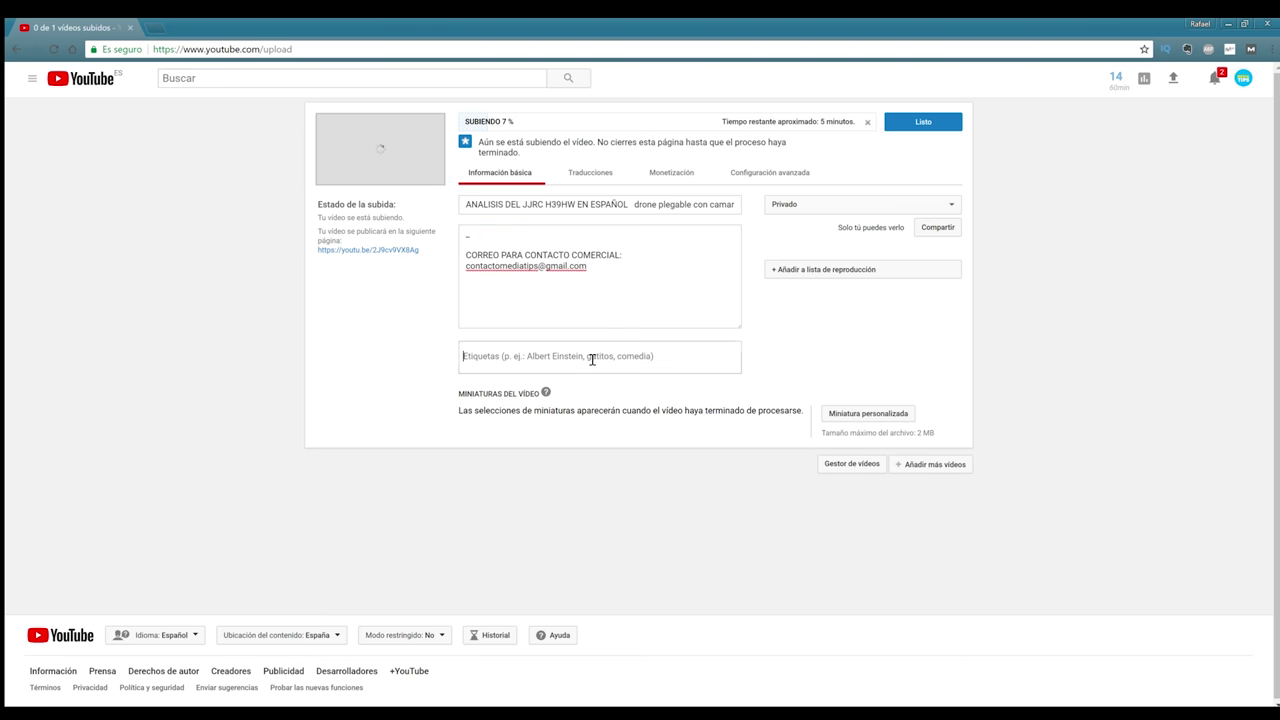
left_click(610, 201)
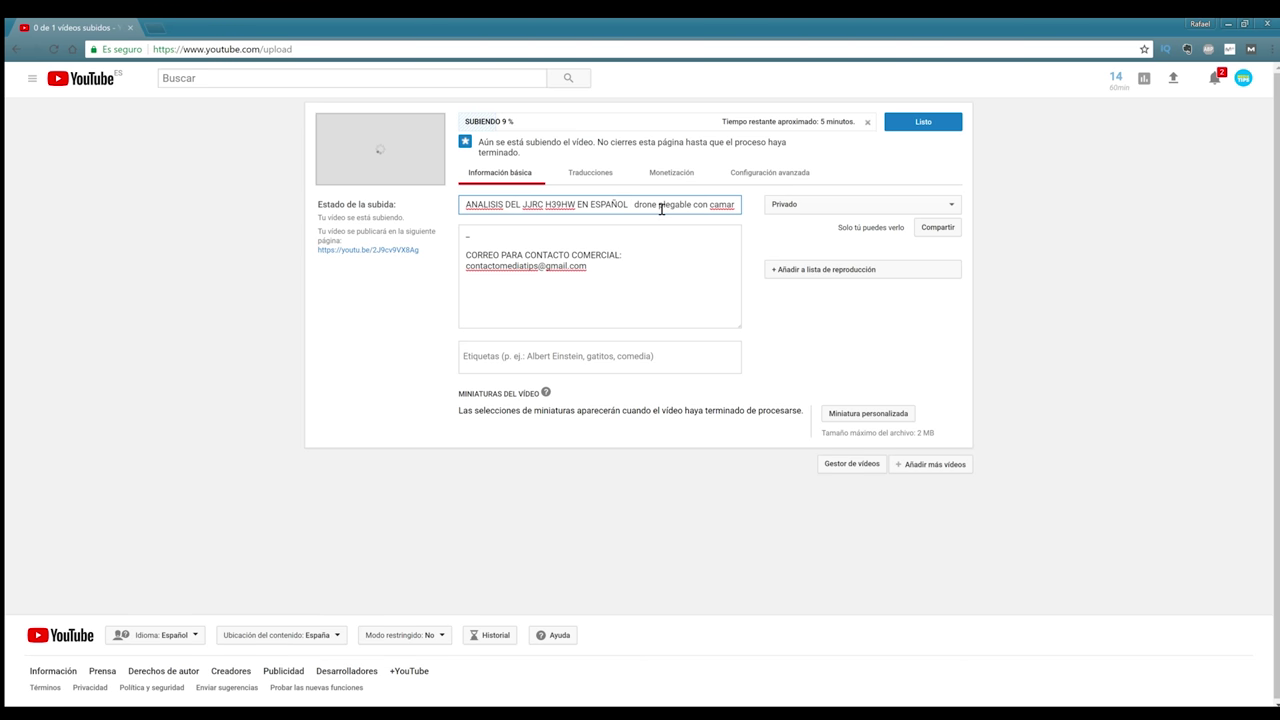
left_click_drag(467, 206, 783, 211)
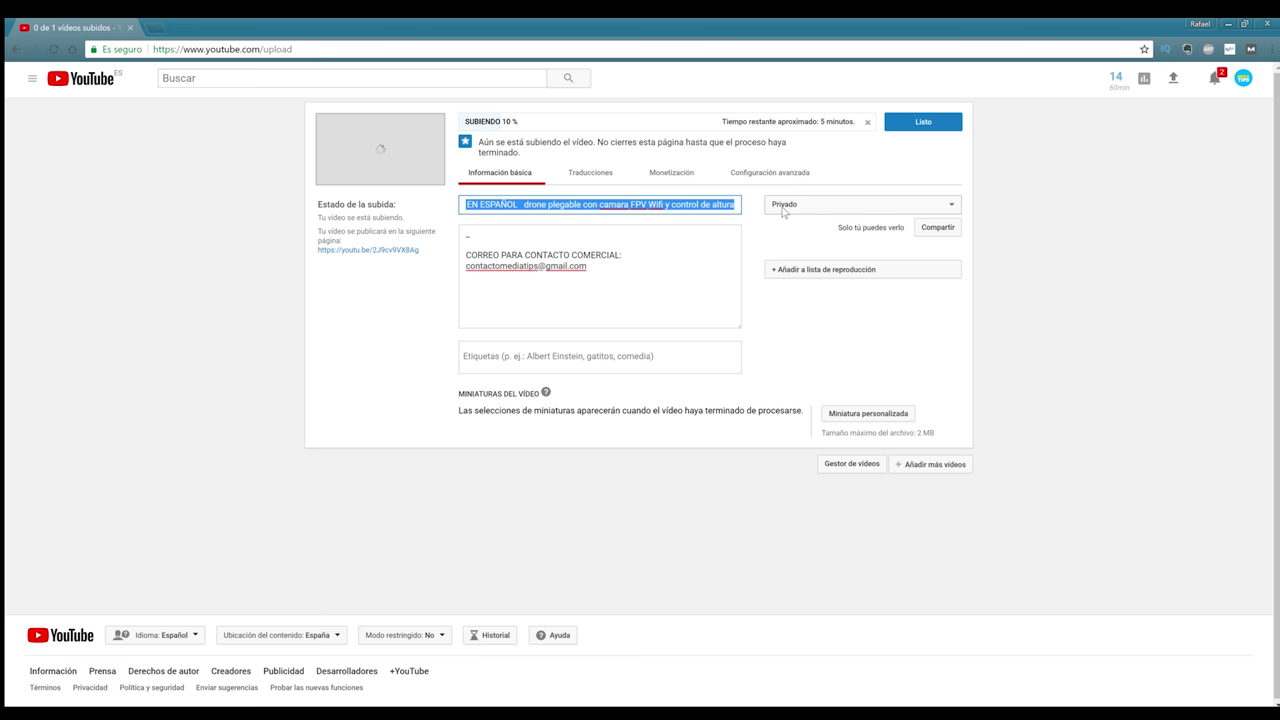
Insert a blank line at the start of the video description, above the commercial contact text.
left_click(552, 238)
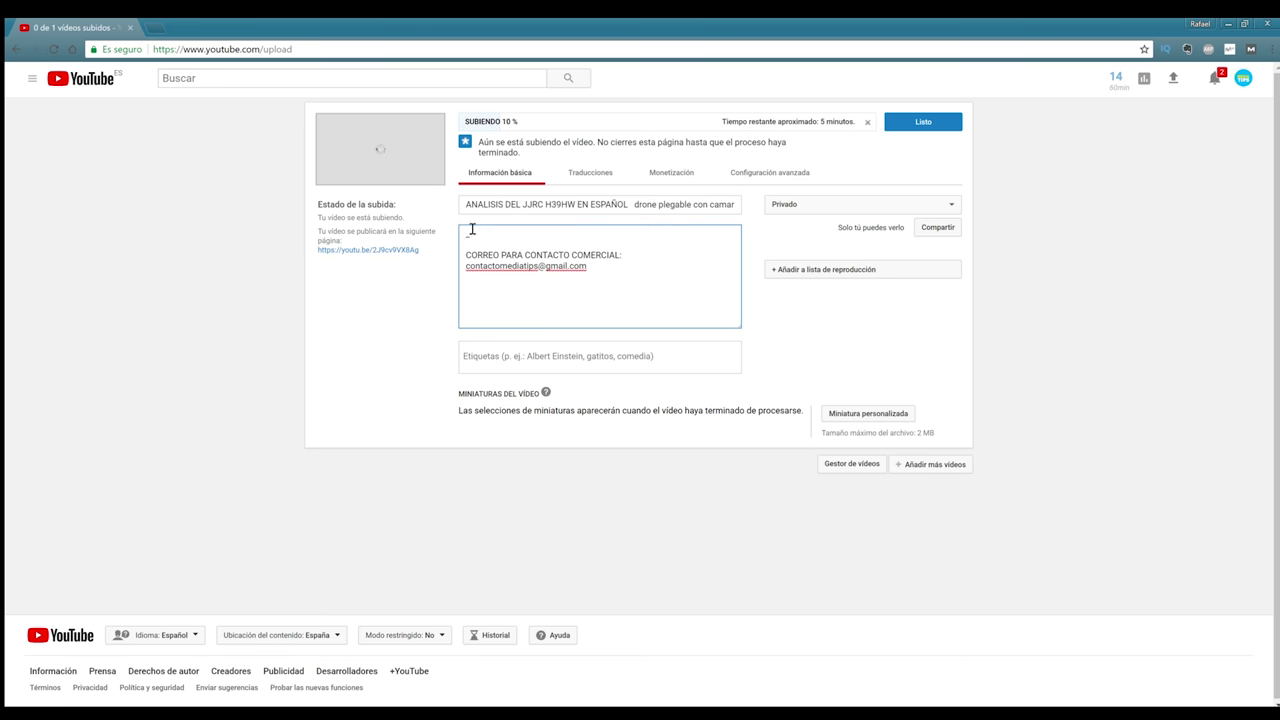
key("Return")
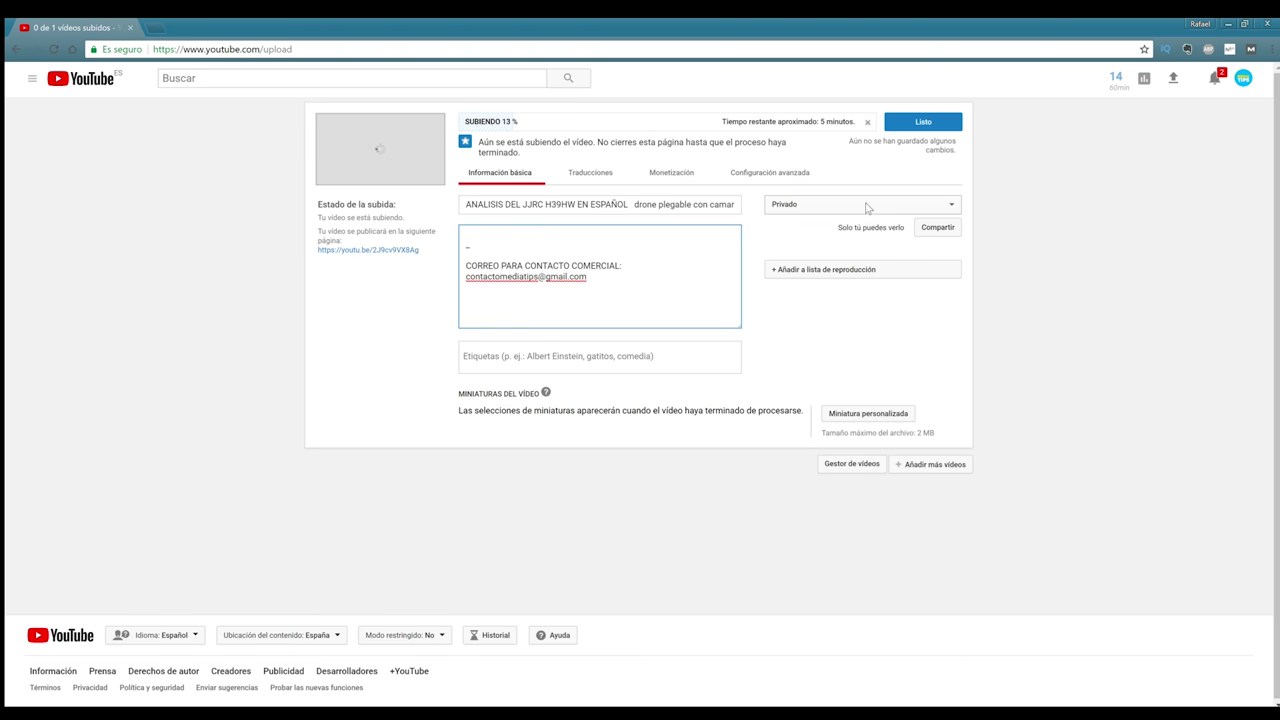
left_click_drag(597, 286, 445, 240)
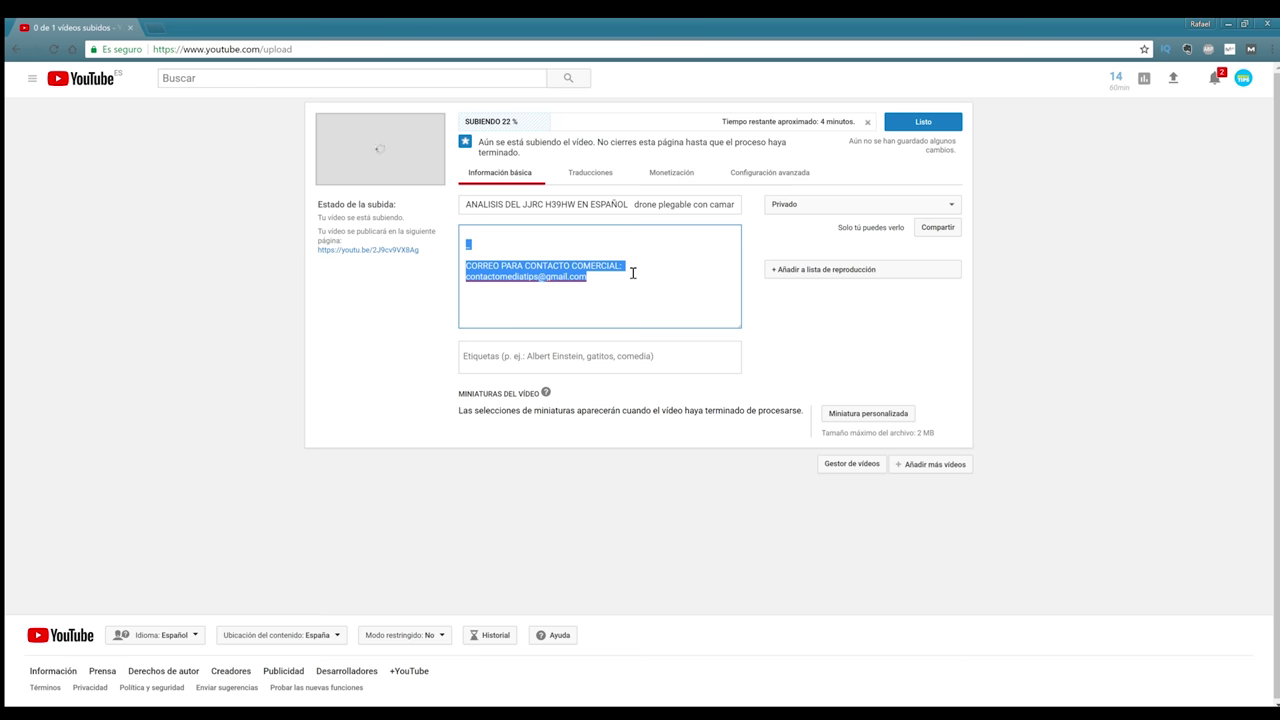
Check the tags field, the privacy setting and the available playlists for the video.
left_click(606, 360)
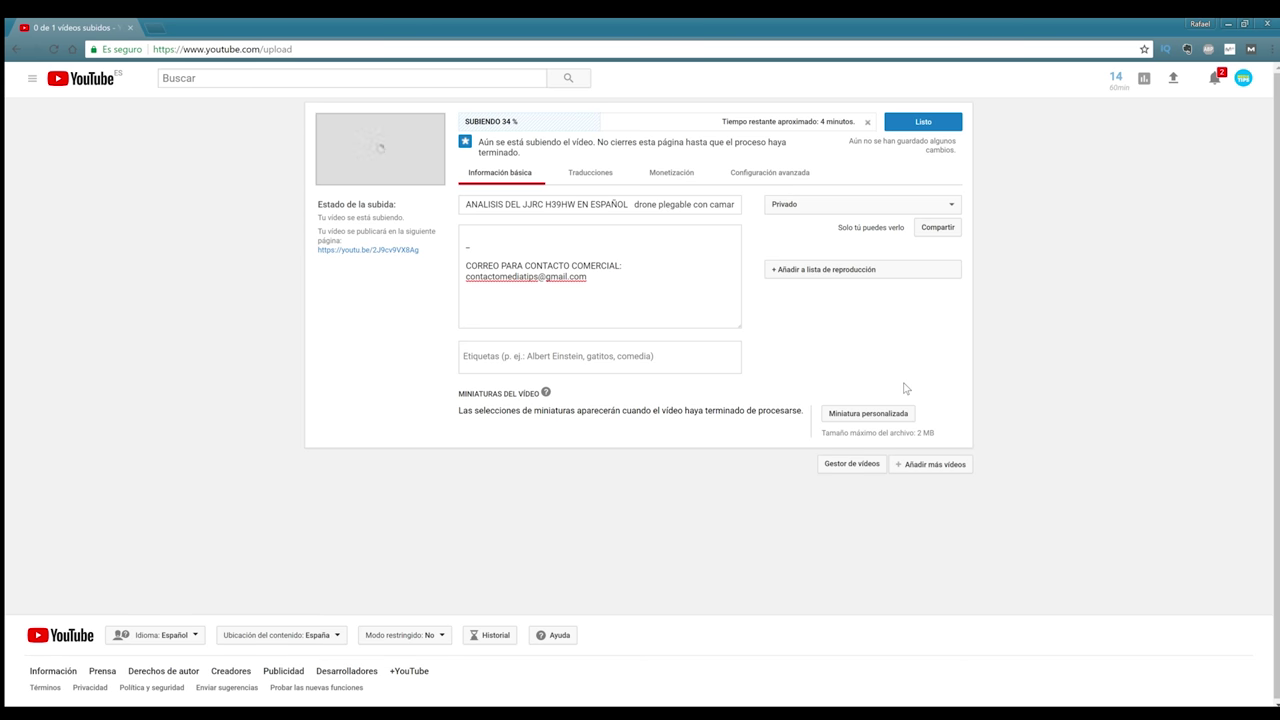
left_click(818, 204)
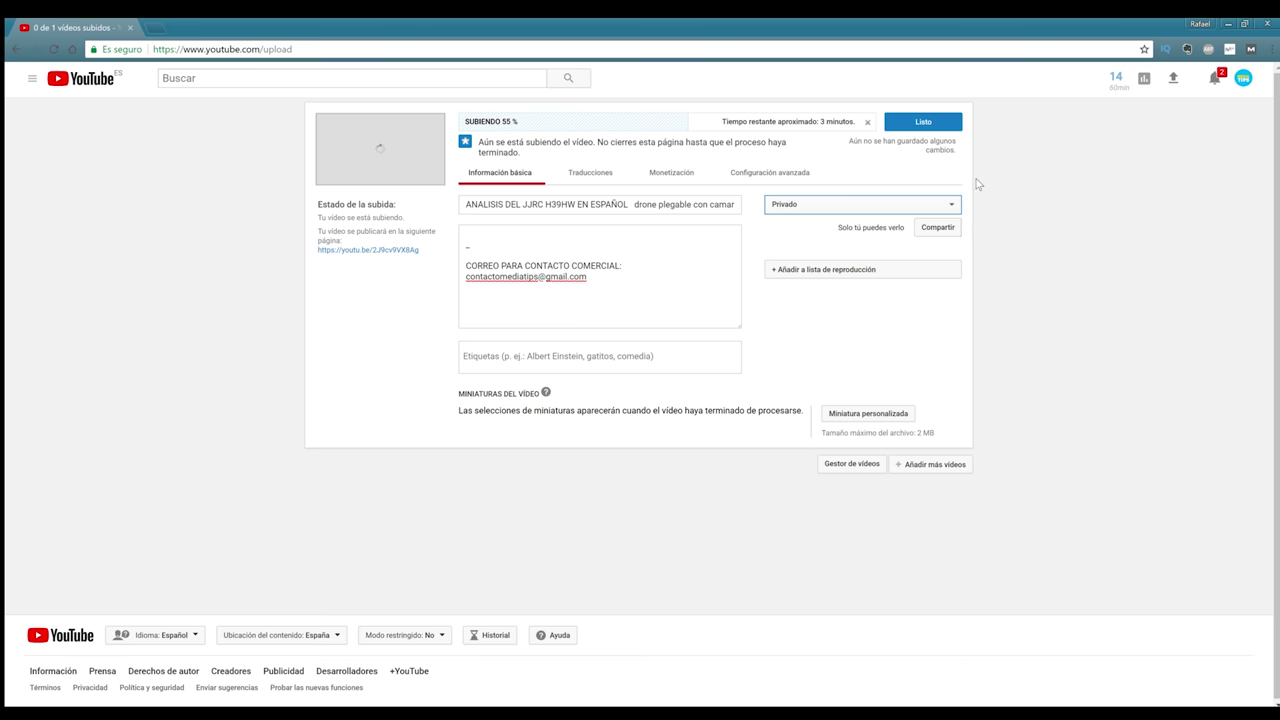
left_click(992, 232)
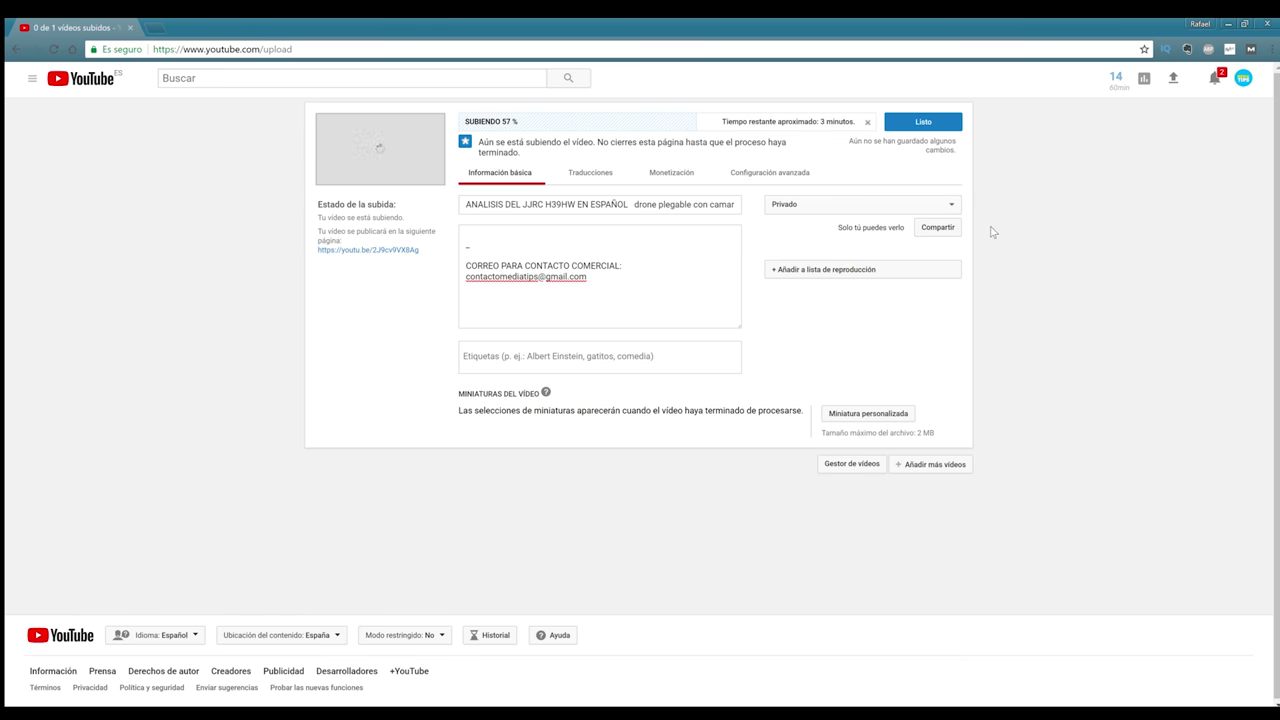
left_click(843, 272)
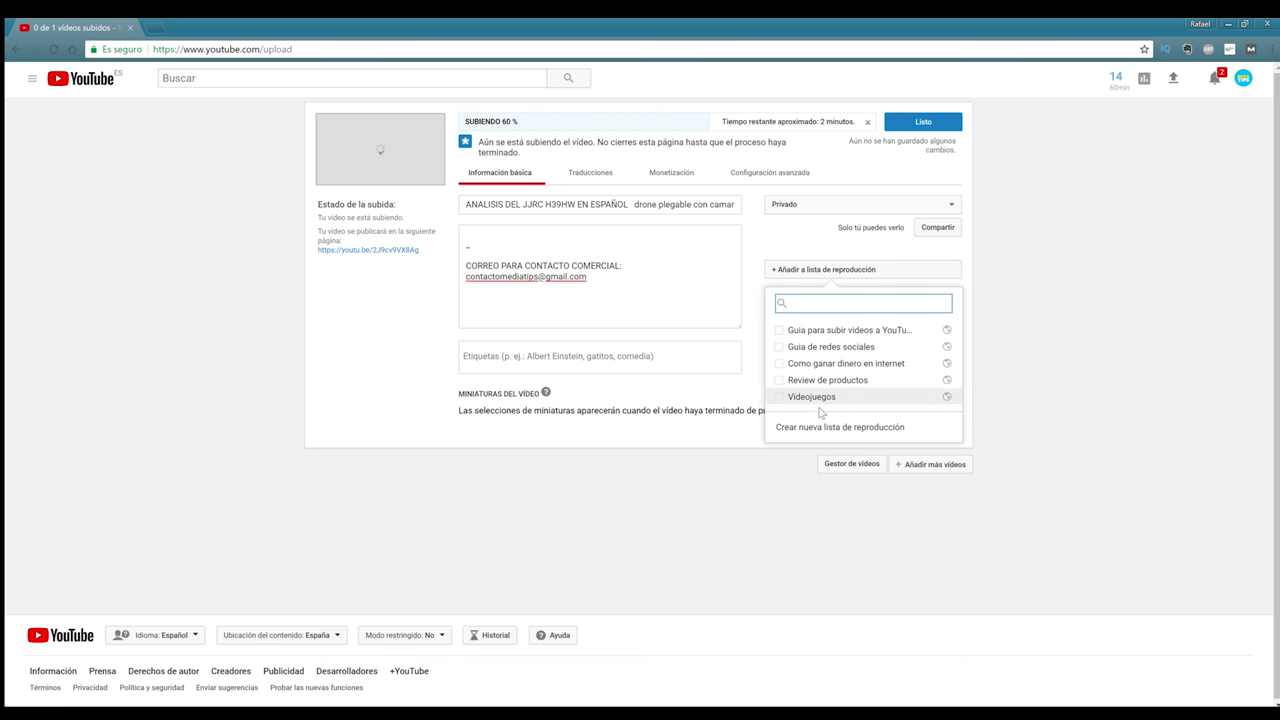
left_click(1035, 306)
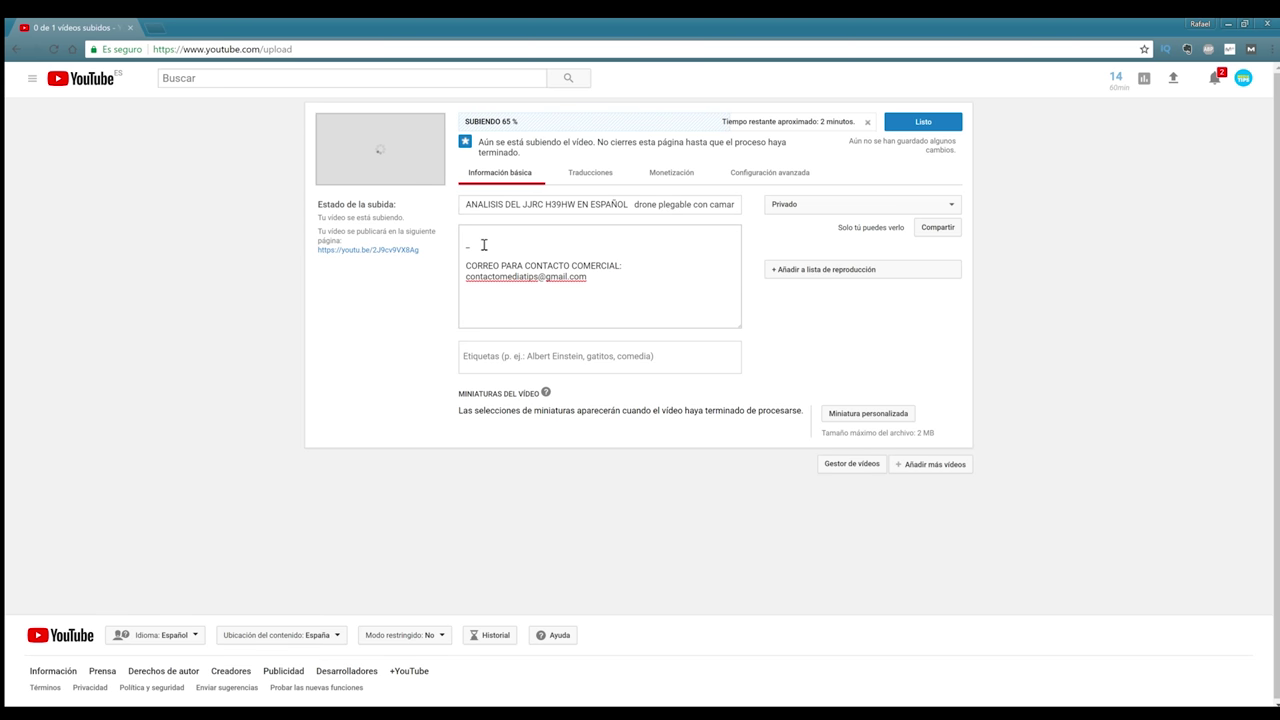
Examine the translation settings and the language choices for a new translation, without adding a language.
left_click(591, 173)
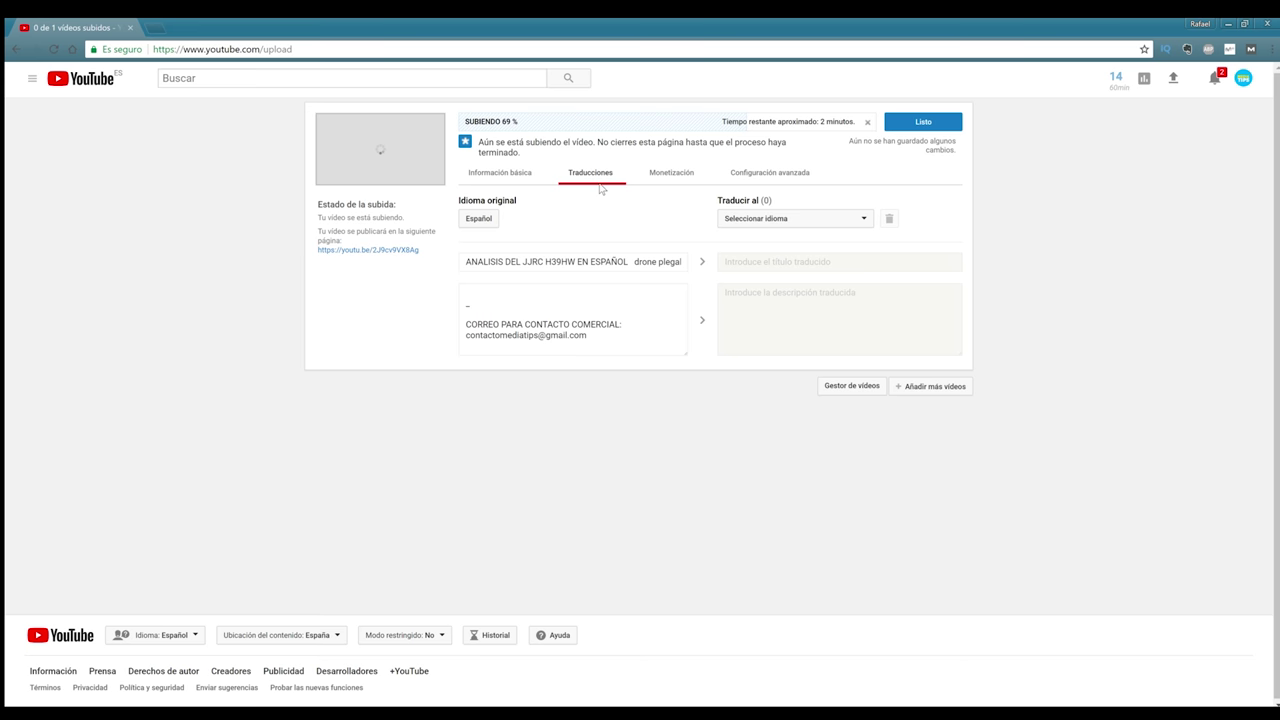
left_click(796, 219)
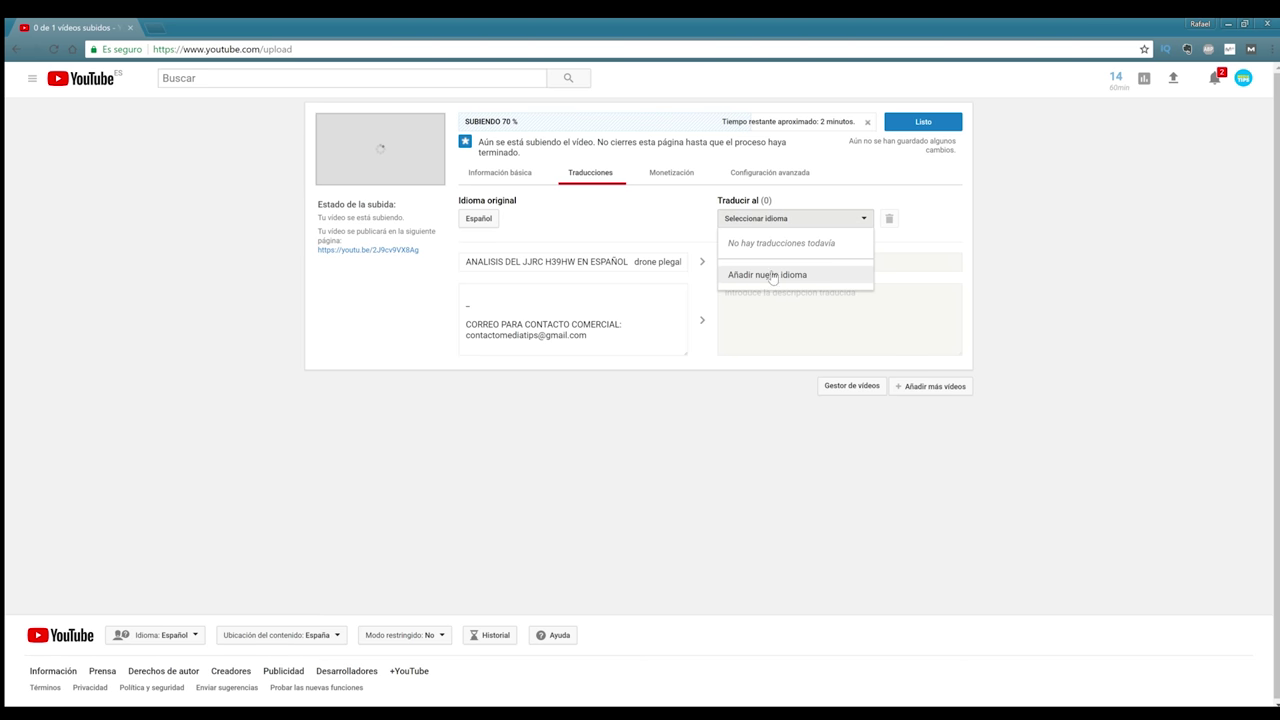
left_click(769, 275)
left_click(603, 384)
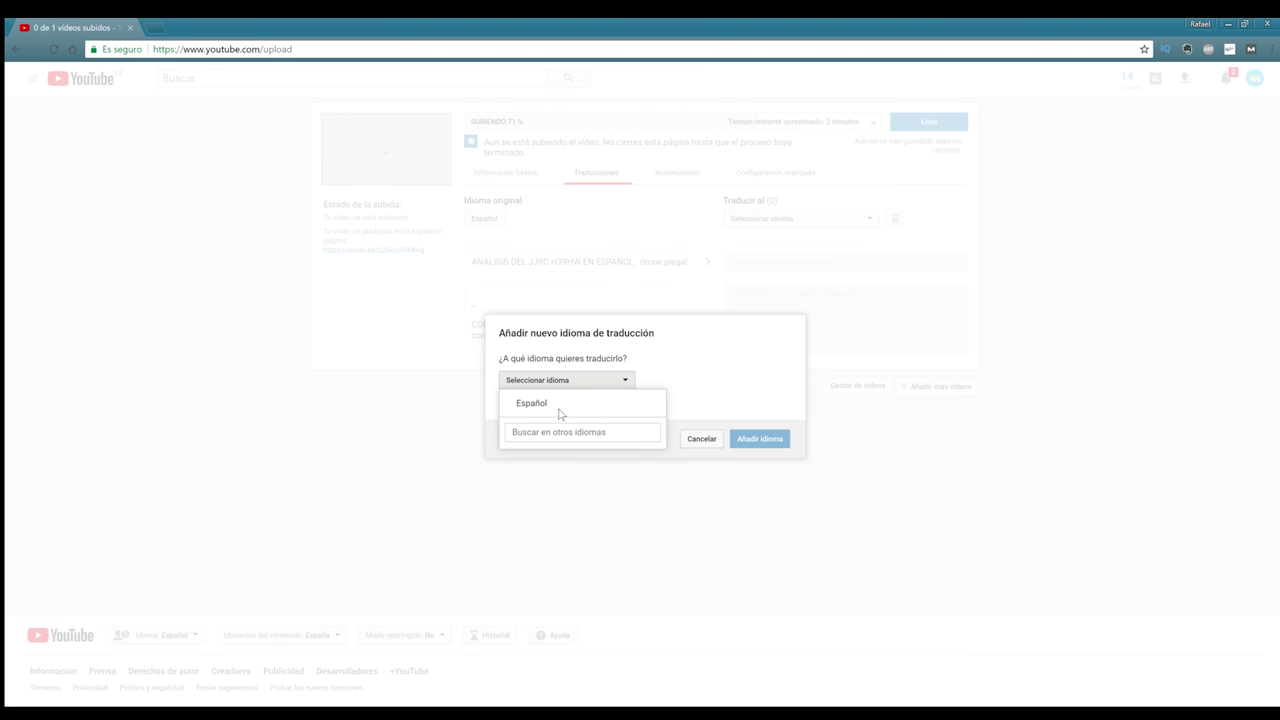
left_click(568, 436)
left_click(708, 437)
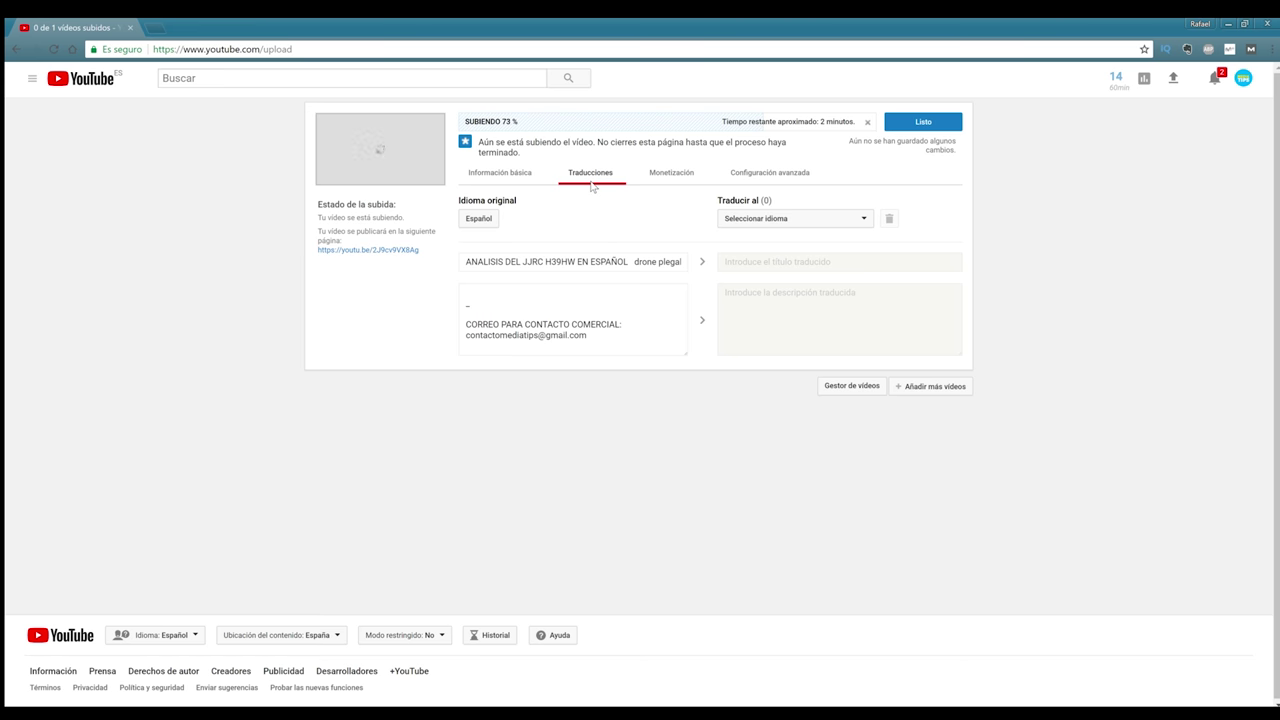
Examine the video's monetization settings and the available ad formats.
left_click(687, 176)
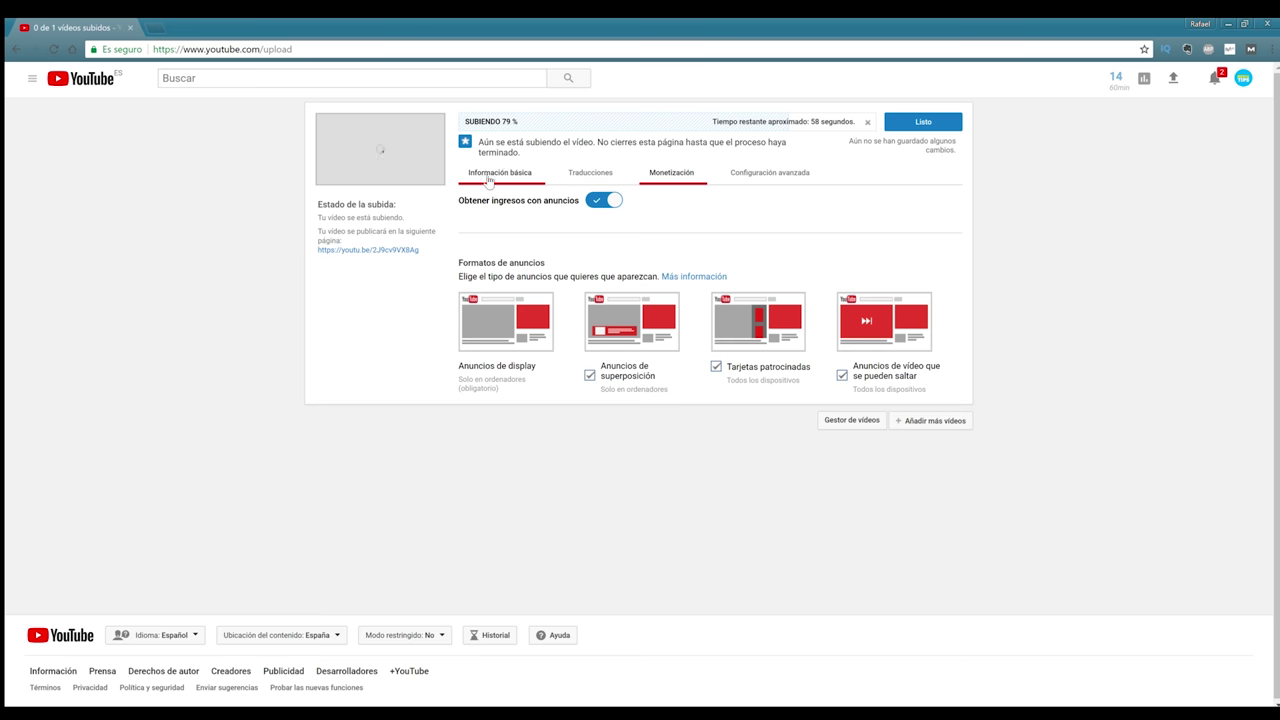
left_click(505, 169)
left_click(662, 176)
Look over the video's advanced settings, from comments and category to distribution options and age restriction.
left_click(788, 176)
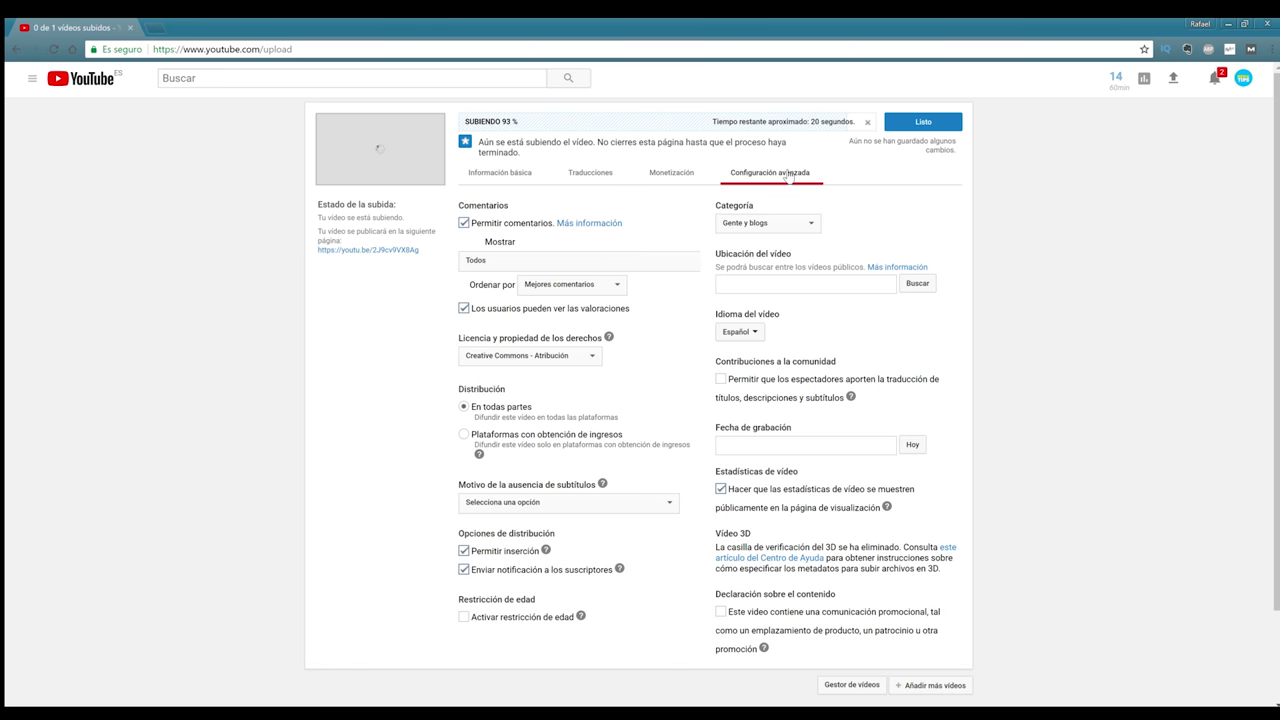
scroll(974, 440, "down", 1)
scroll(974, 440, "up", 1)
scroll(372, 361, "down", 2)
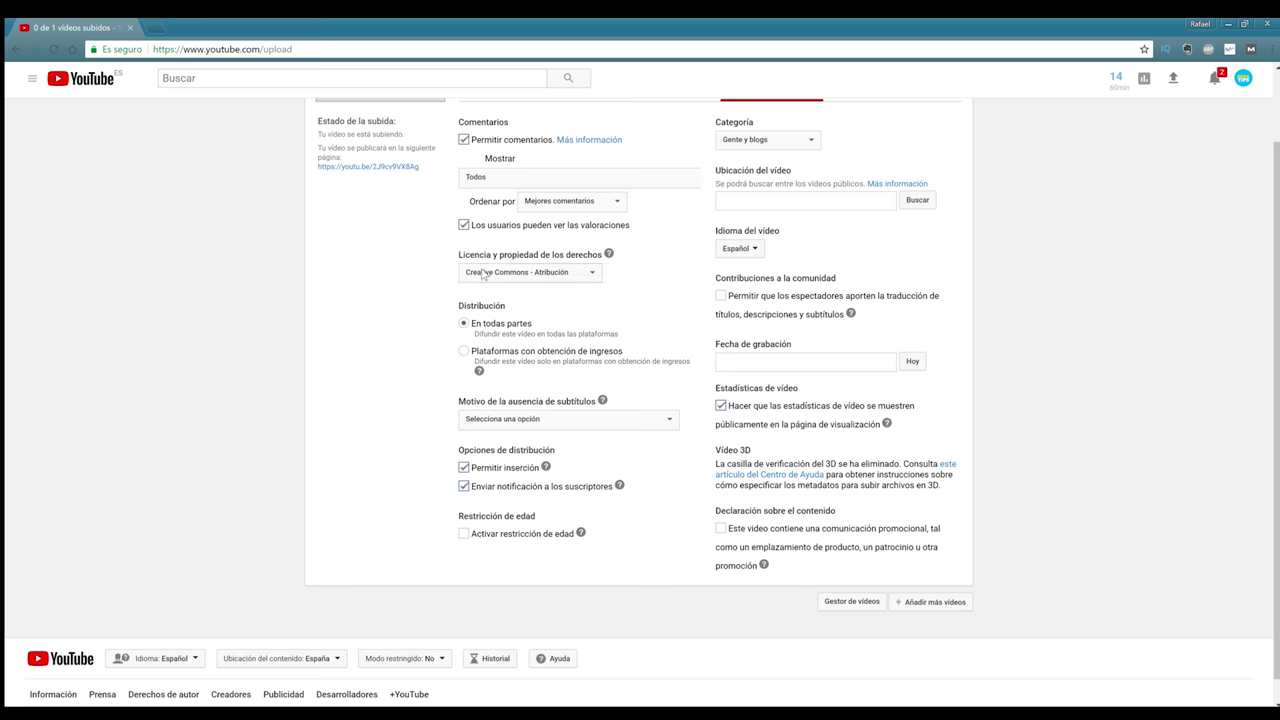
scroll(384, 405, "up", 2)
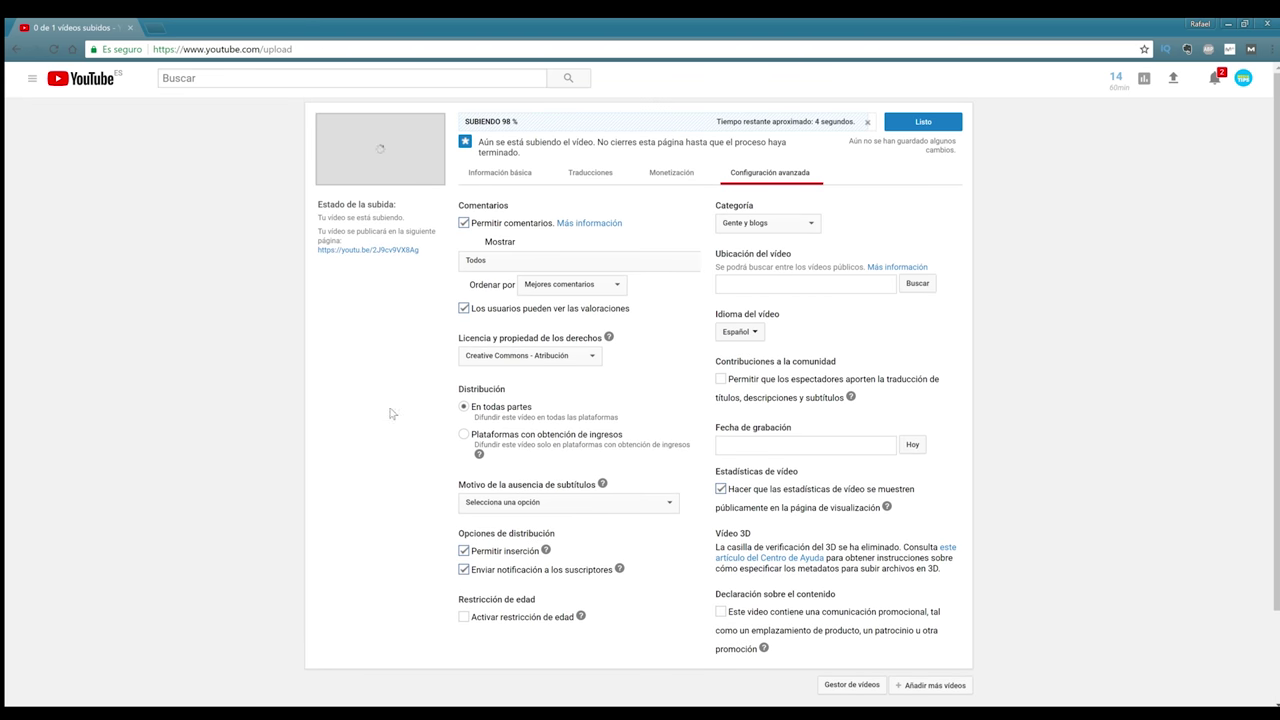
Examine the licence and rights ownership choices and read their help note.
left_click(567, 355)
left_click(651, 371)
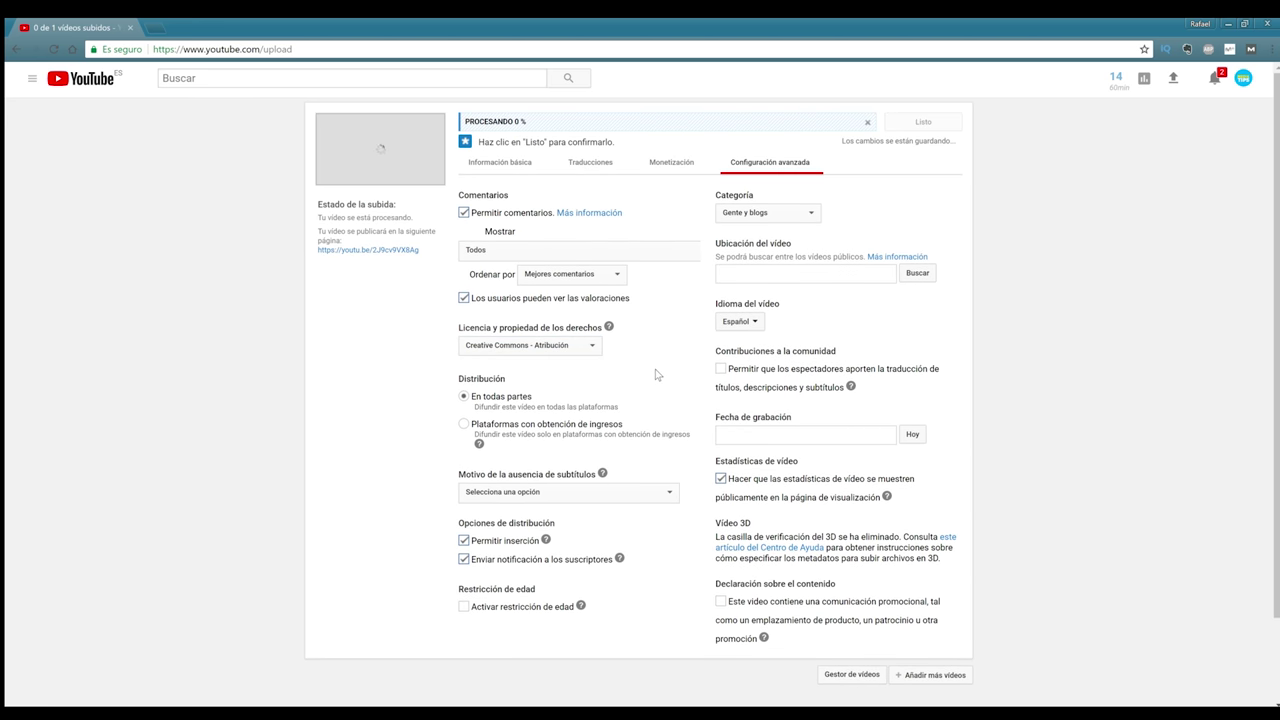
left_click(608, 326)
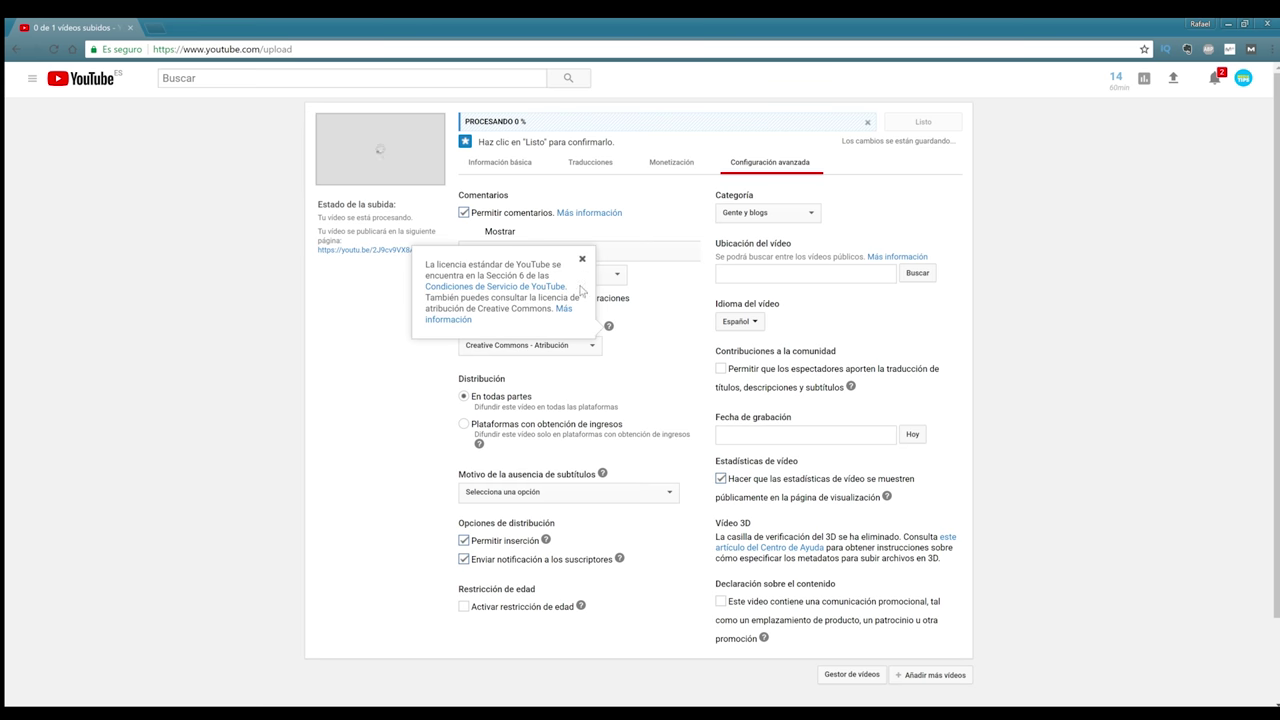
left_click(583, 260)
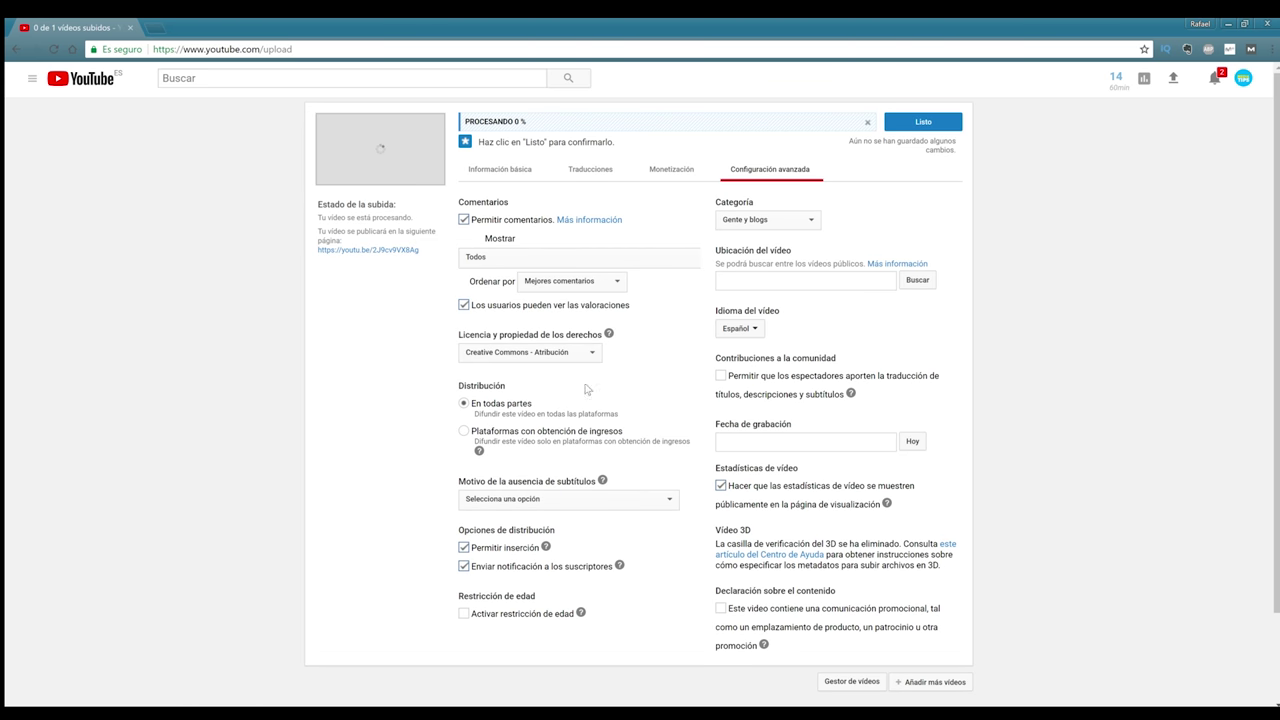
Try limiting distribution to Plataformas con obtención de ingresos, and switch it back to En todas partes.
scroll(624, 393, "down", 1)
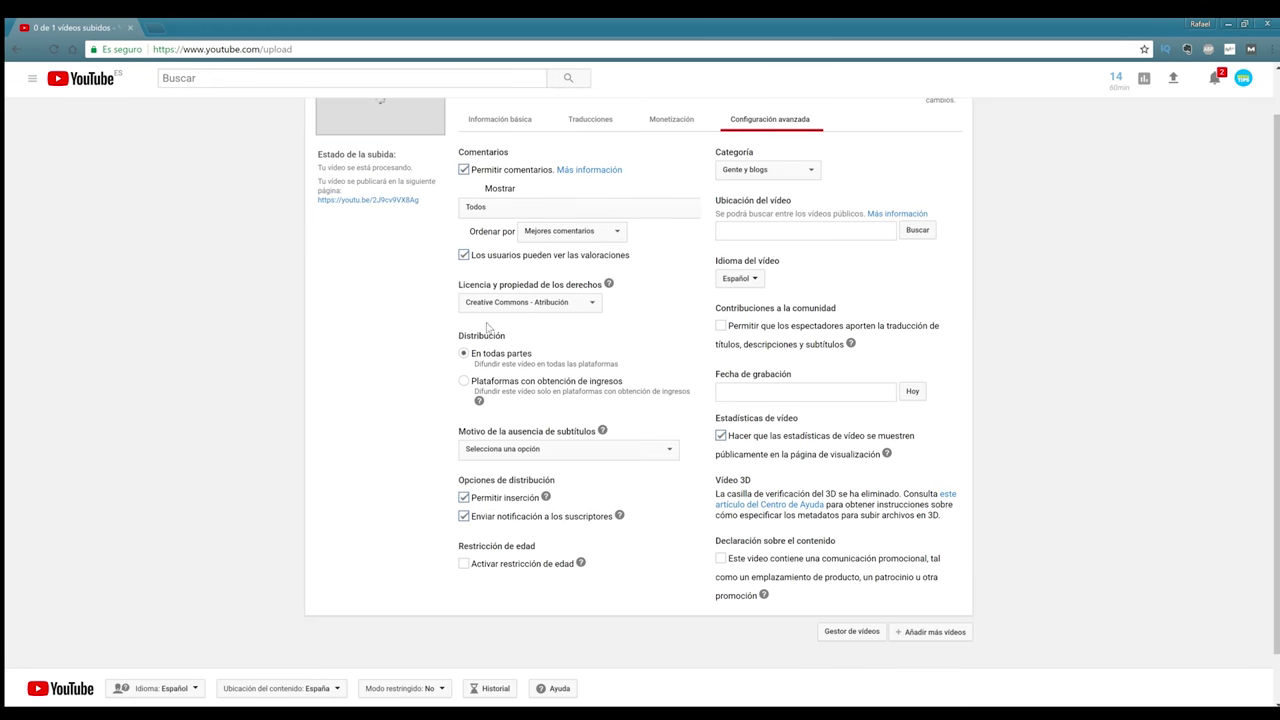
left_click(475, 381)
scroll(617, 394, "down", 1)
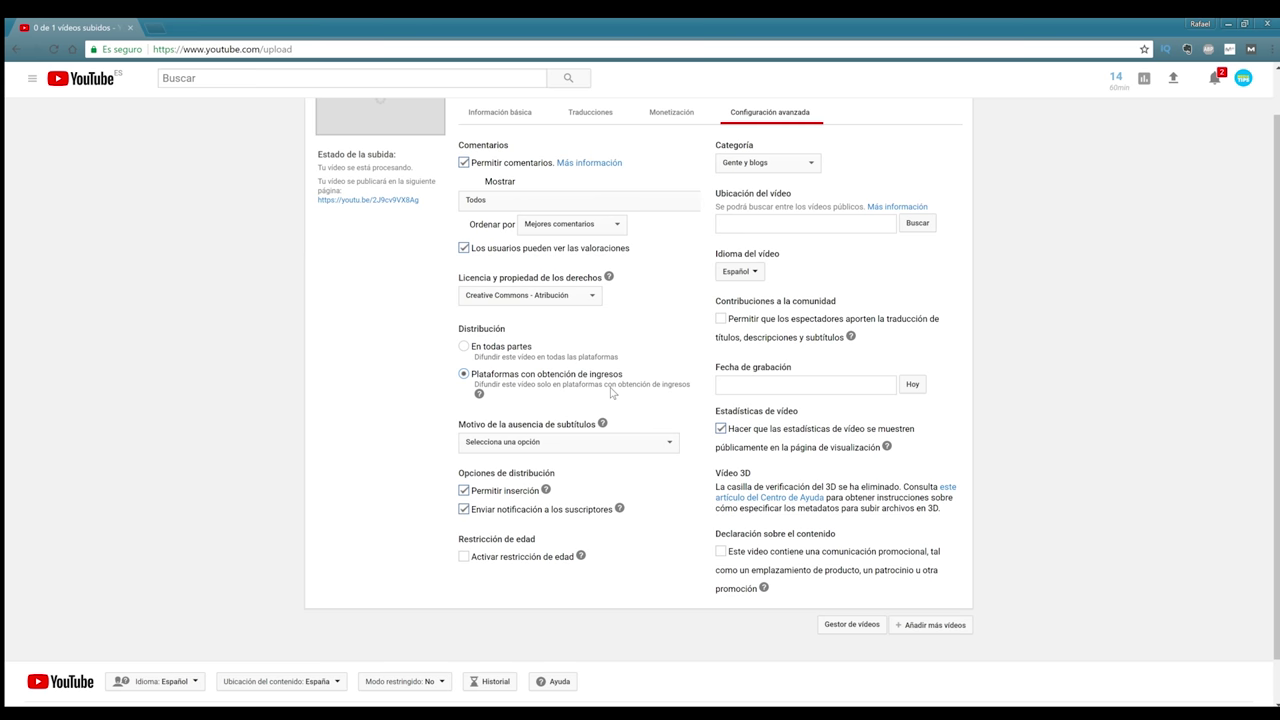
scroll(614, 393, "up", 1)
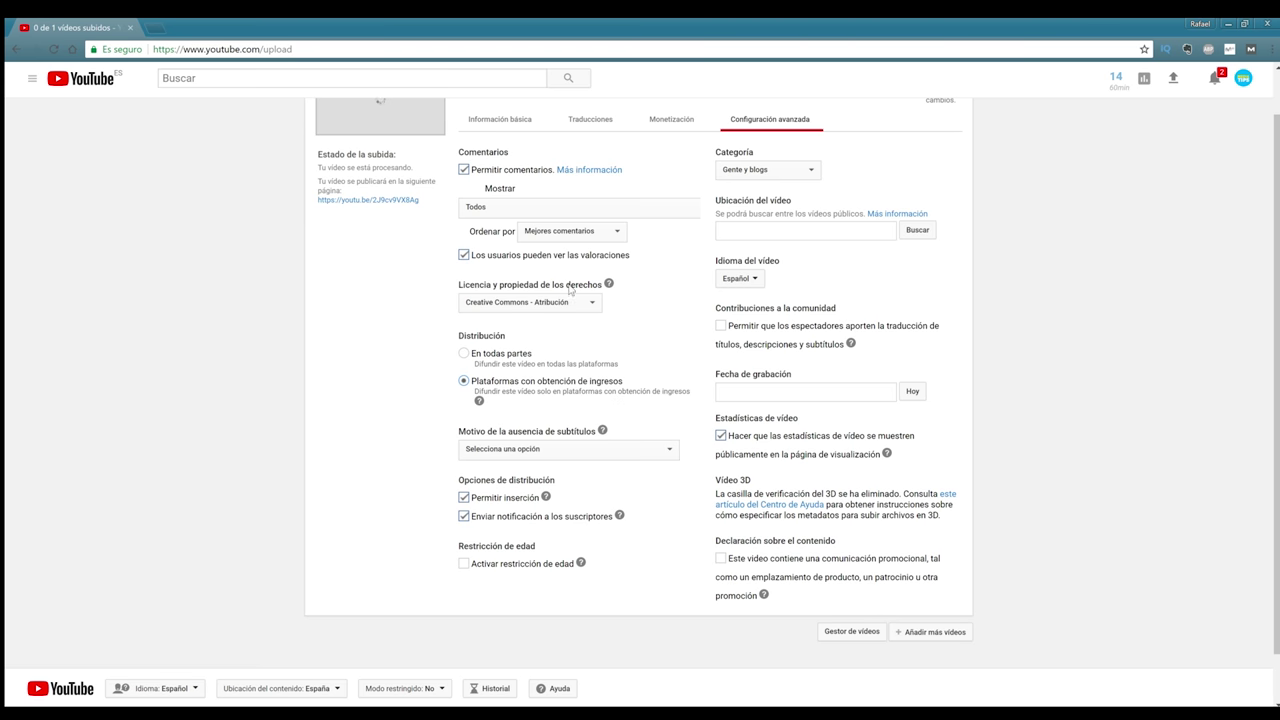
left_click(494, 357)
Read the help note about sending notifications to subscribers and close it.
scroll(390, 388, "down", 1)
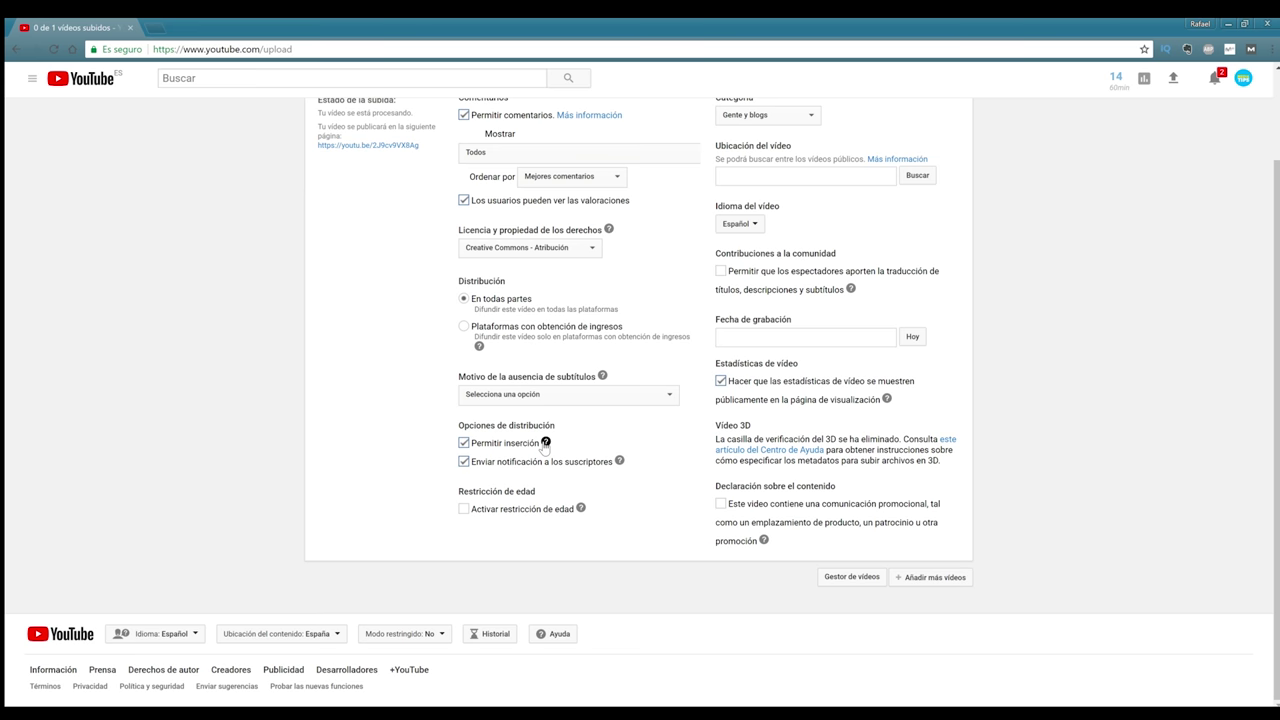
left_click(619, 460)
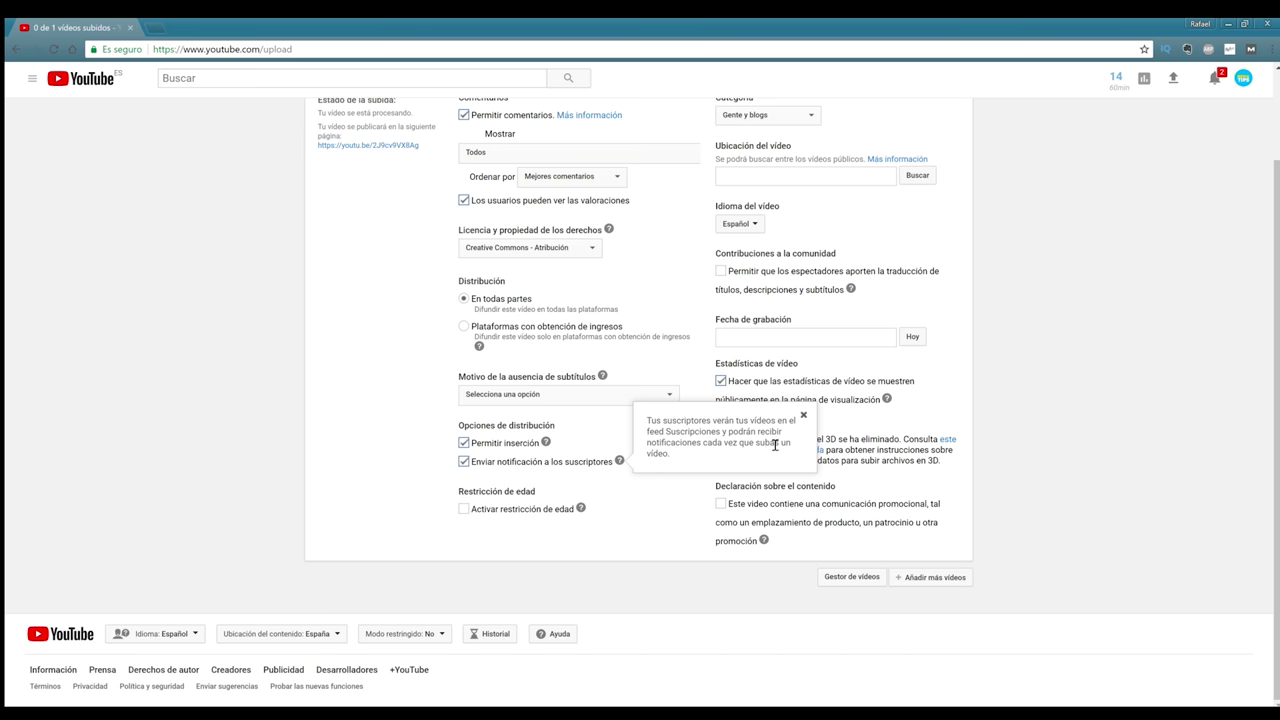
left_click(803, 415)
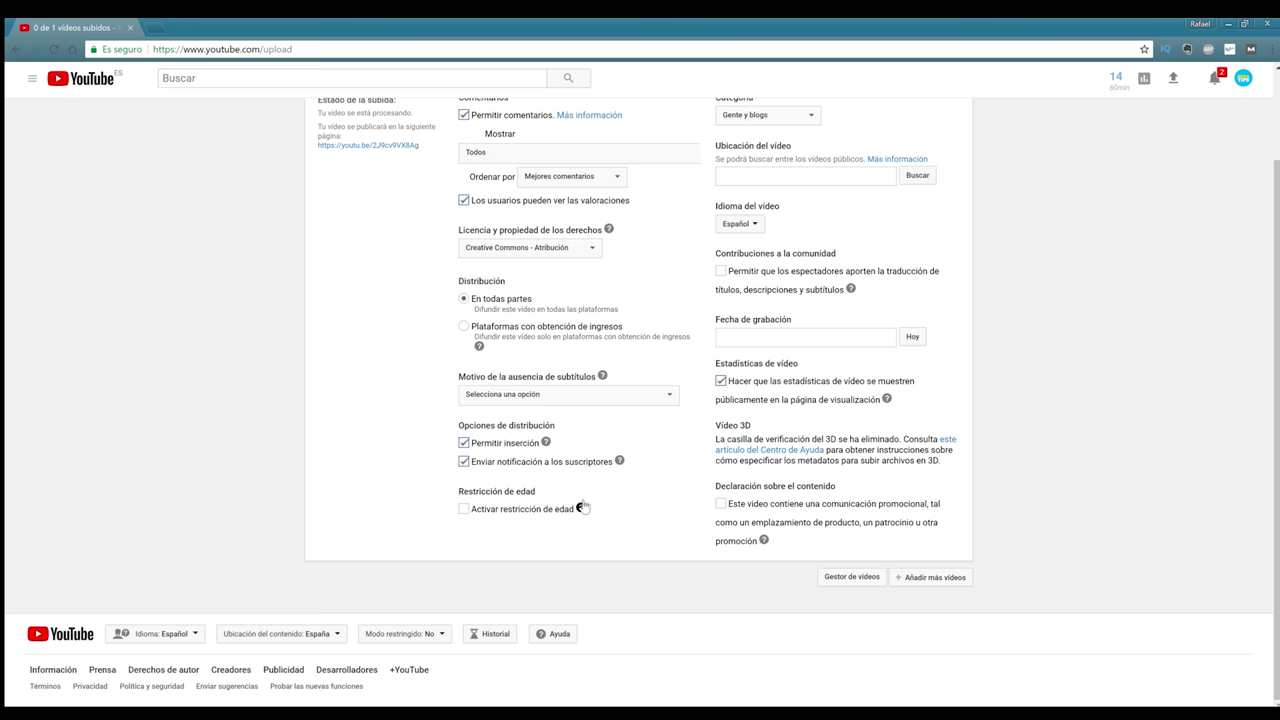
scroll(980, 420, "up", 2)
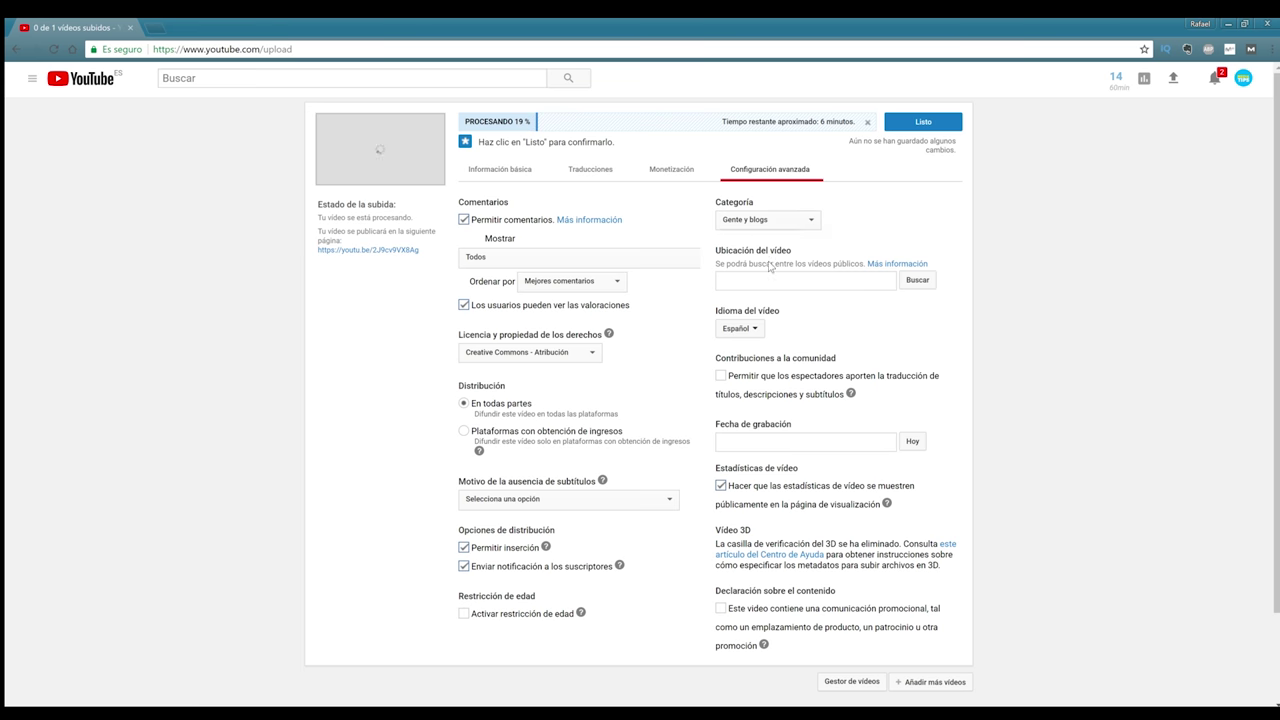
Try the category Juegos with its game title field, and set the video's category to Formación.
left_click(784, 216)
left_click(770, 296)
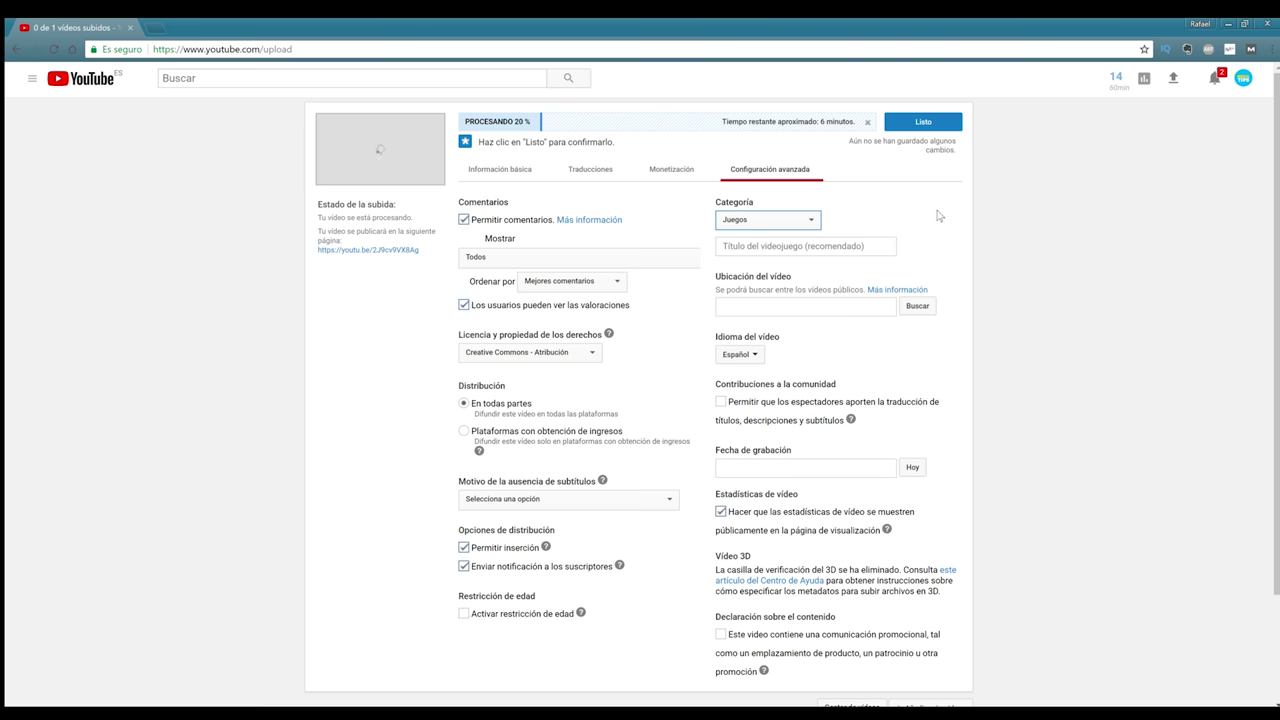
left_click(791, 257)
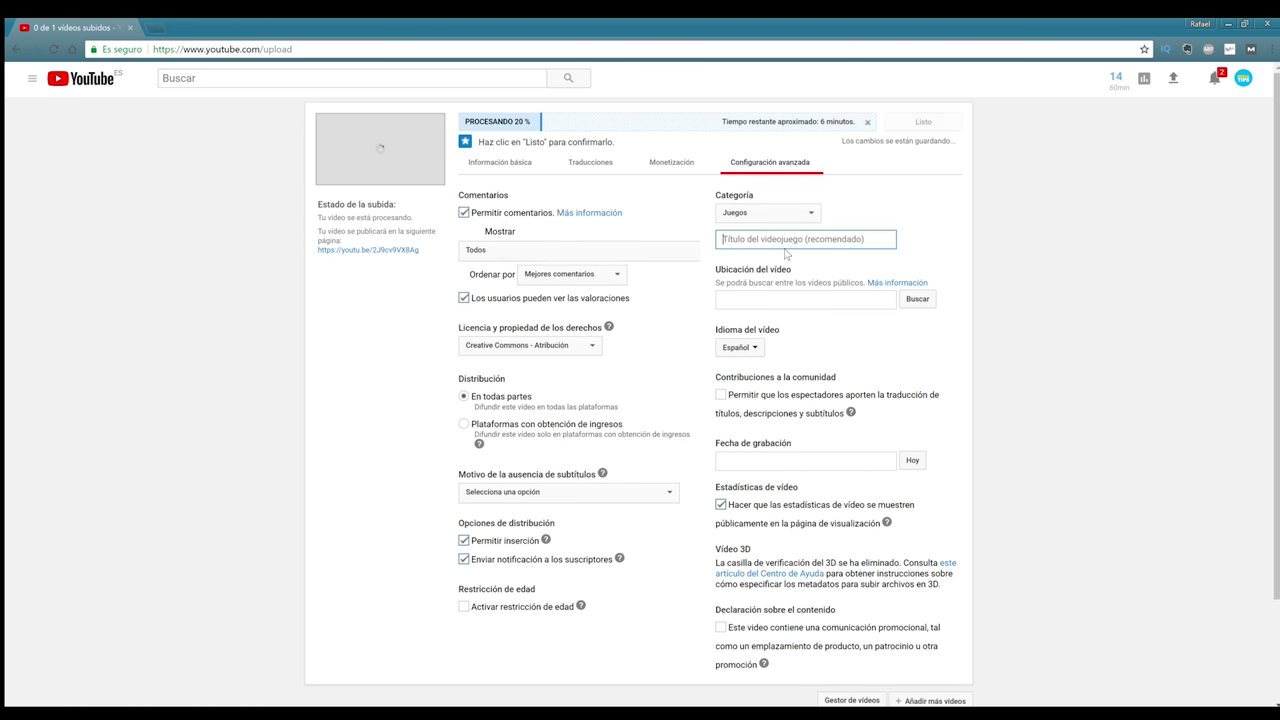
left_click(804, 217)
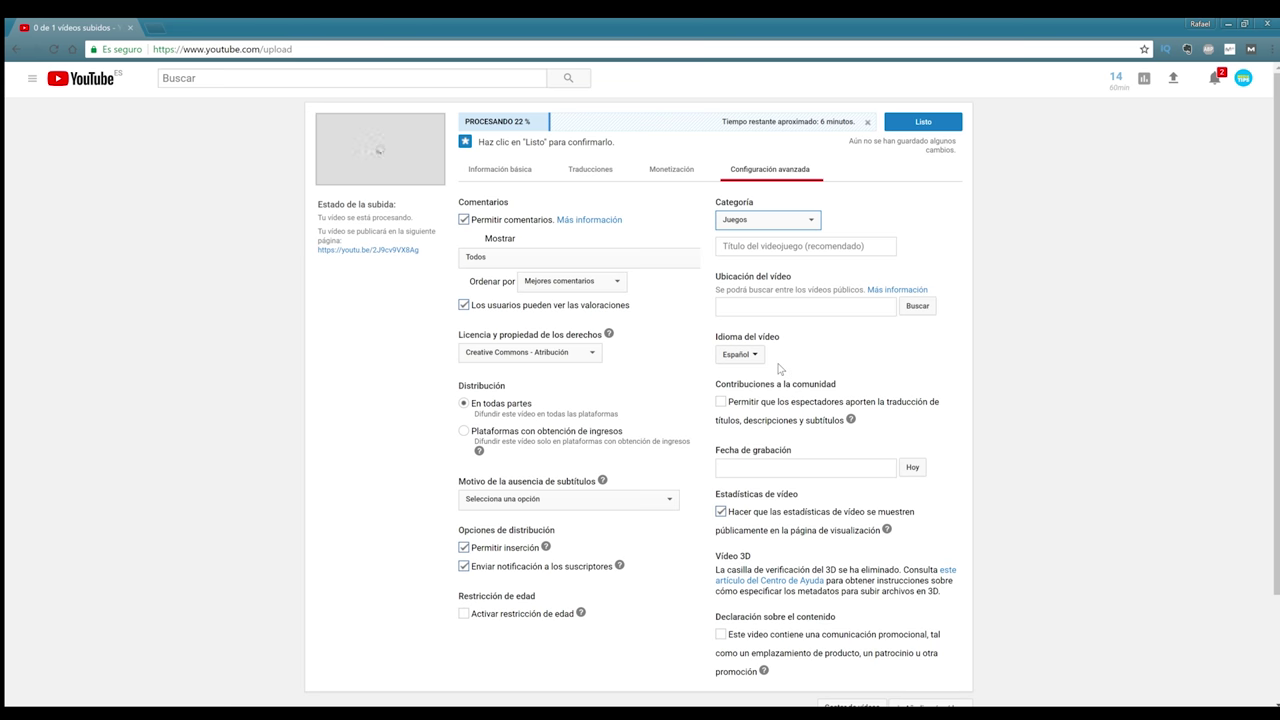
key("f")
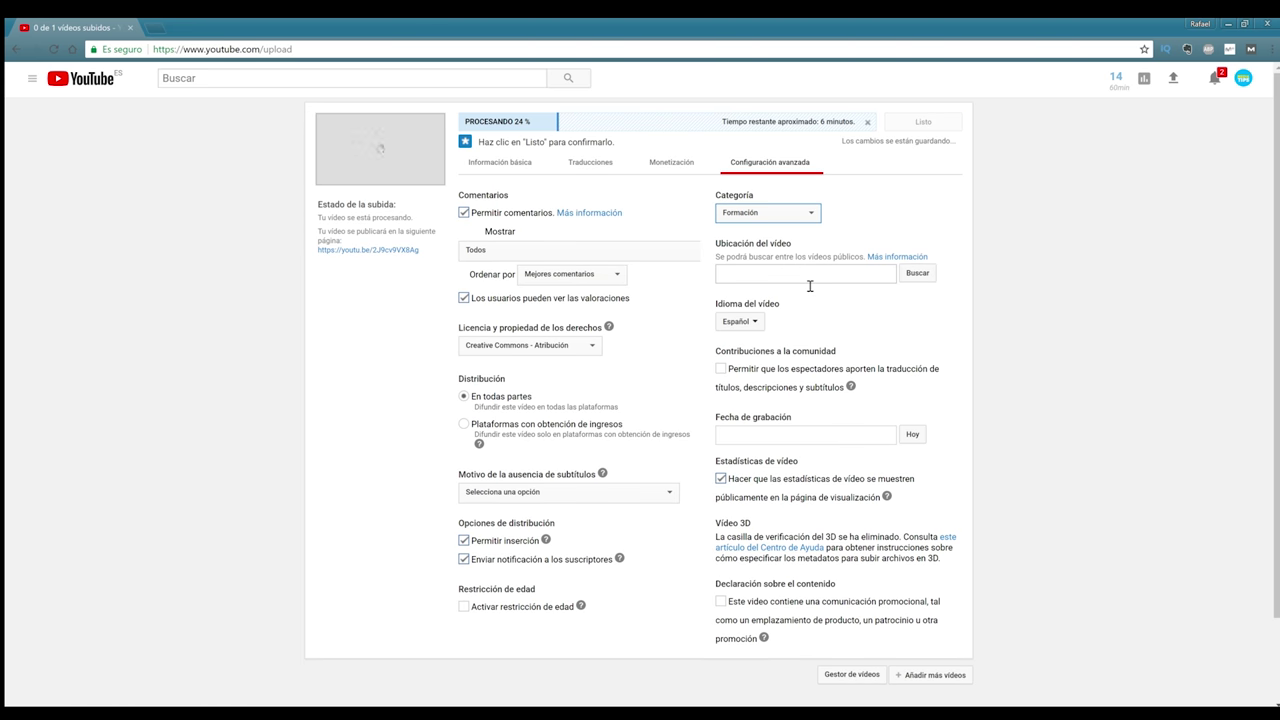
Enter sevilla as the video's location, search for it and close the map.
left_click(820, 278)
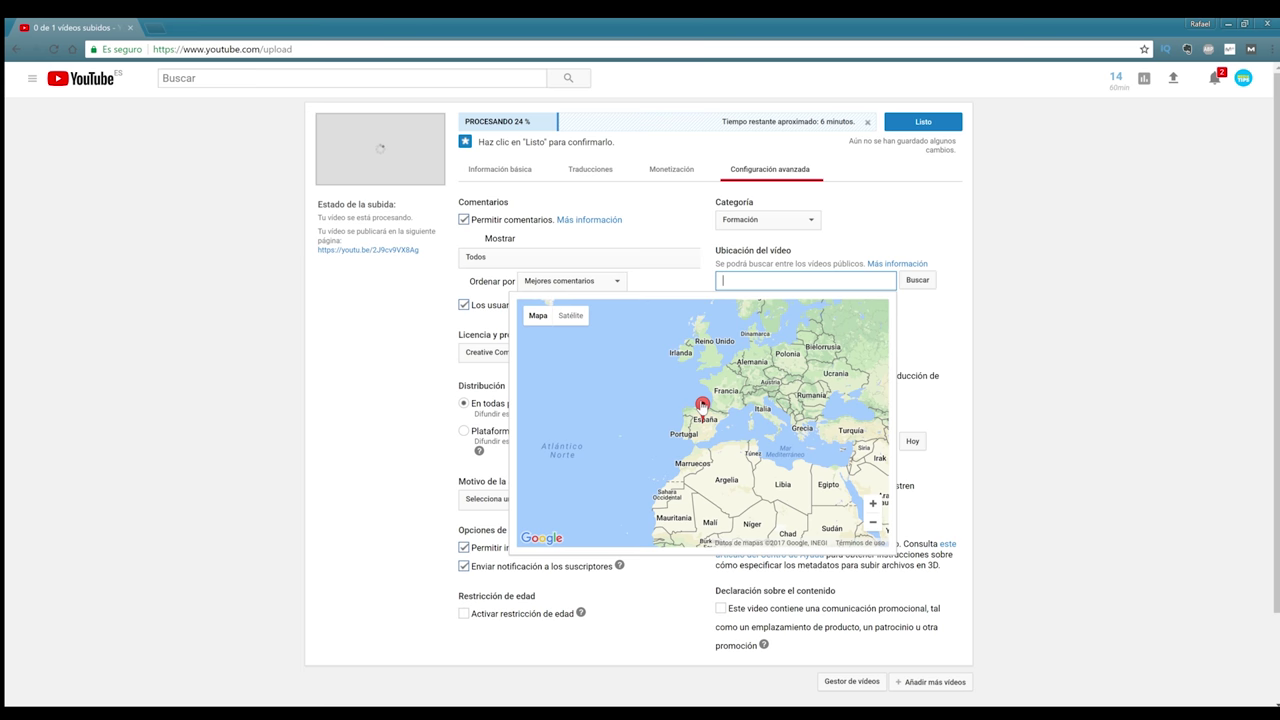
left_click(921, 308)
left_click(865, 281)
type("sevilla")
left_click(918, 280)
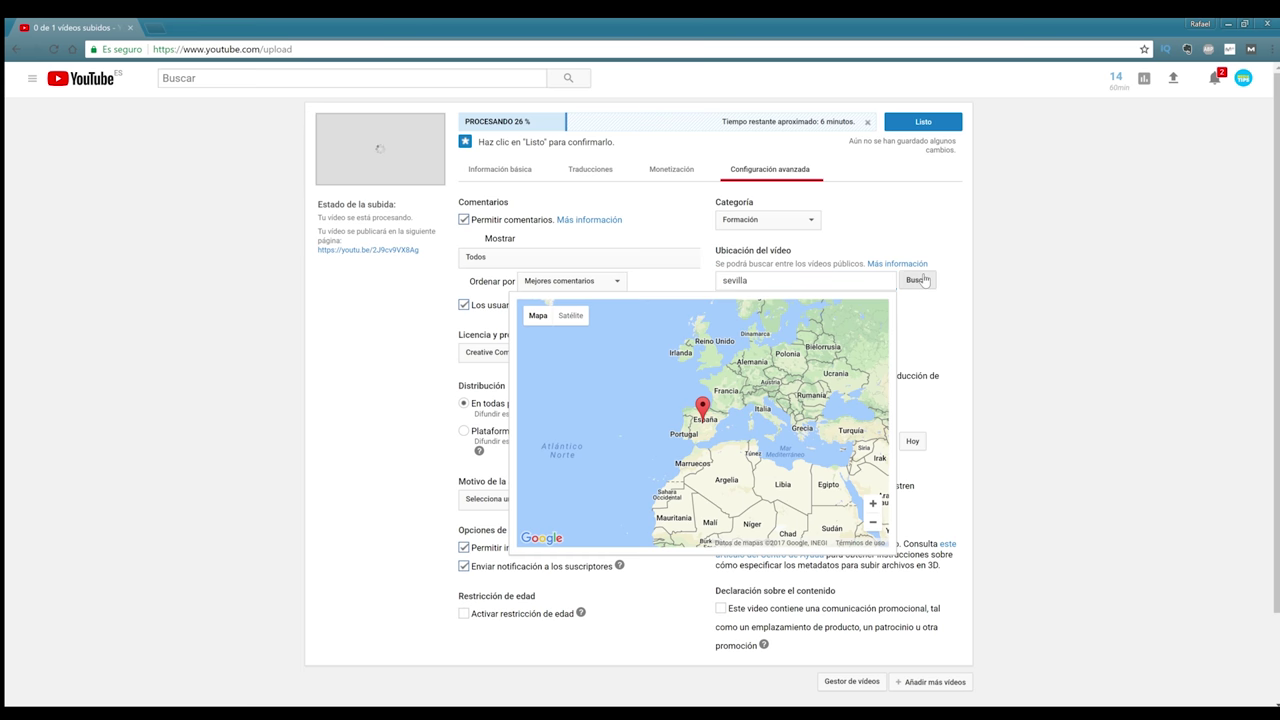
left_click(931, 350)
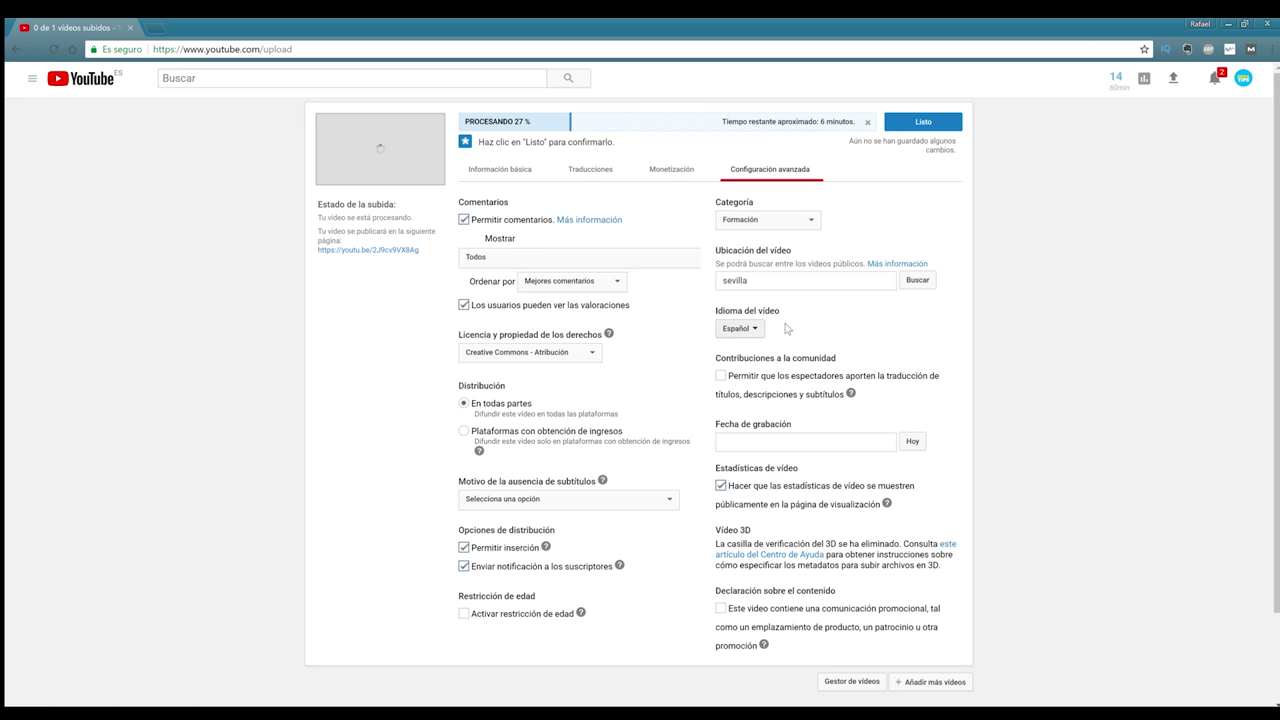
Keep Español as the video's language and set the recording date to today, 17 de octubre de 2017.
left_click(754, 330)
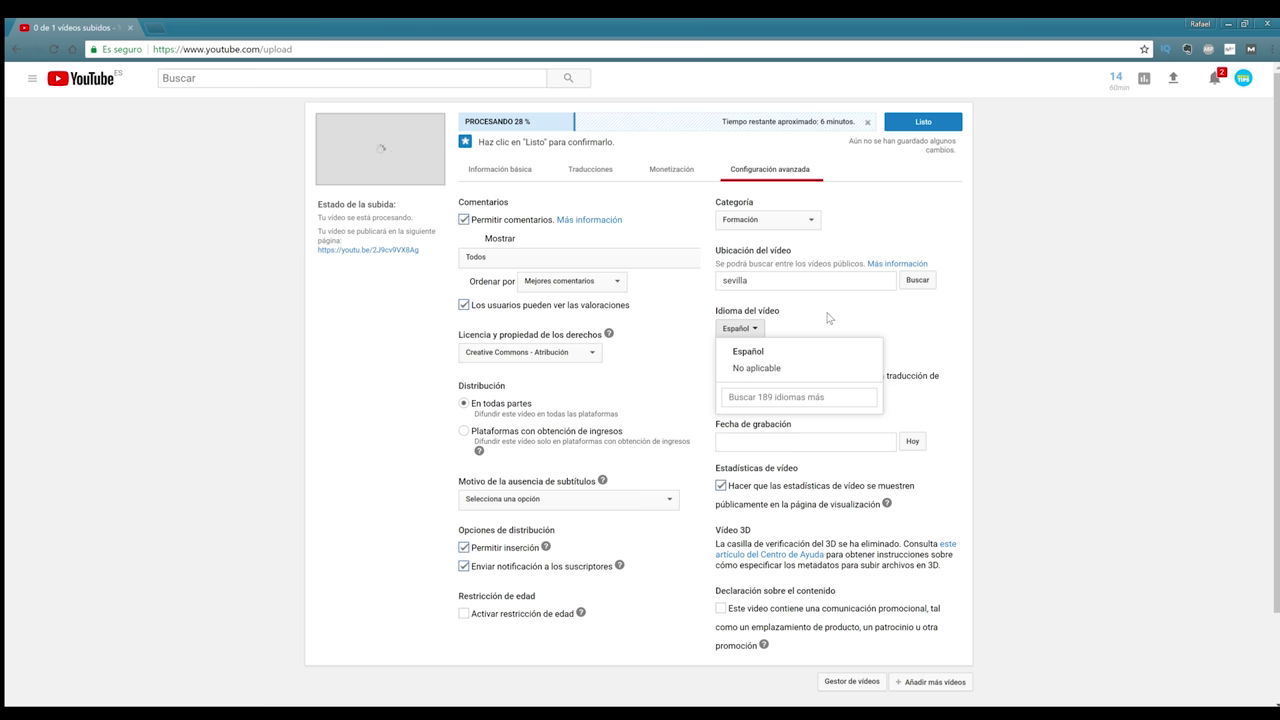
left_click(790, 350)
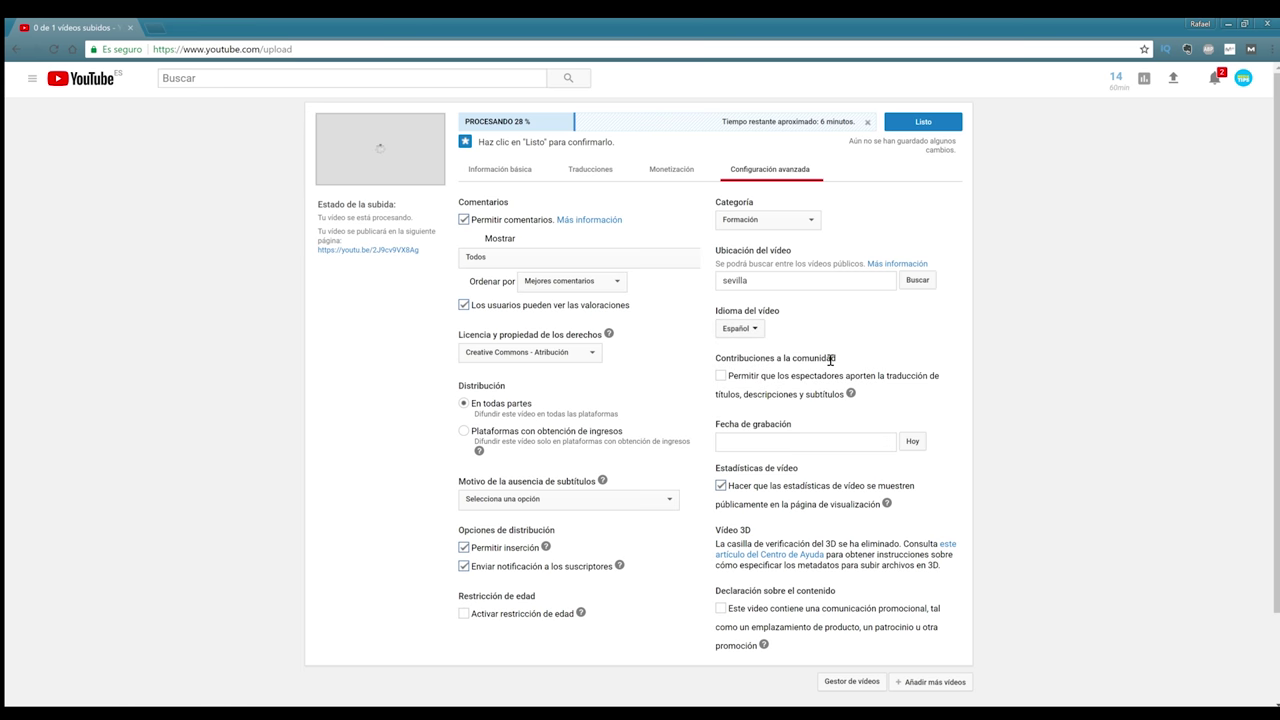
left_click(910, 443)
scroll(969, 463, "down", 1)
scroll(969, 463, "down", 1)
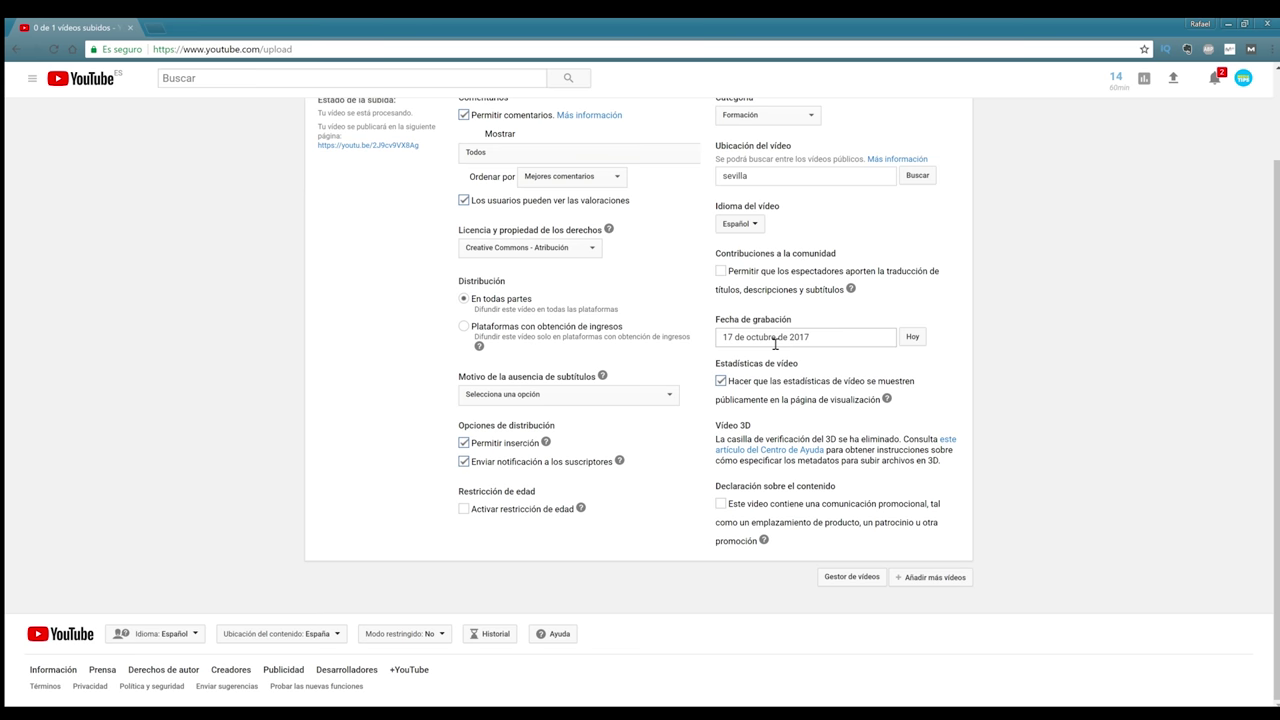
scroll(987, 359, "up", 1)
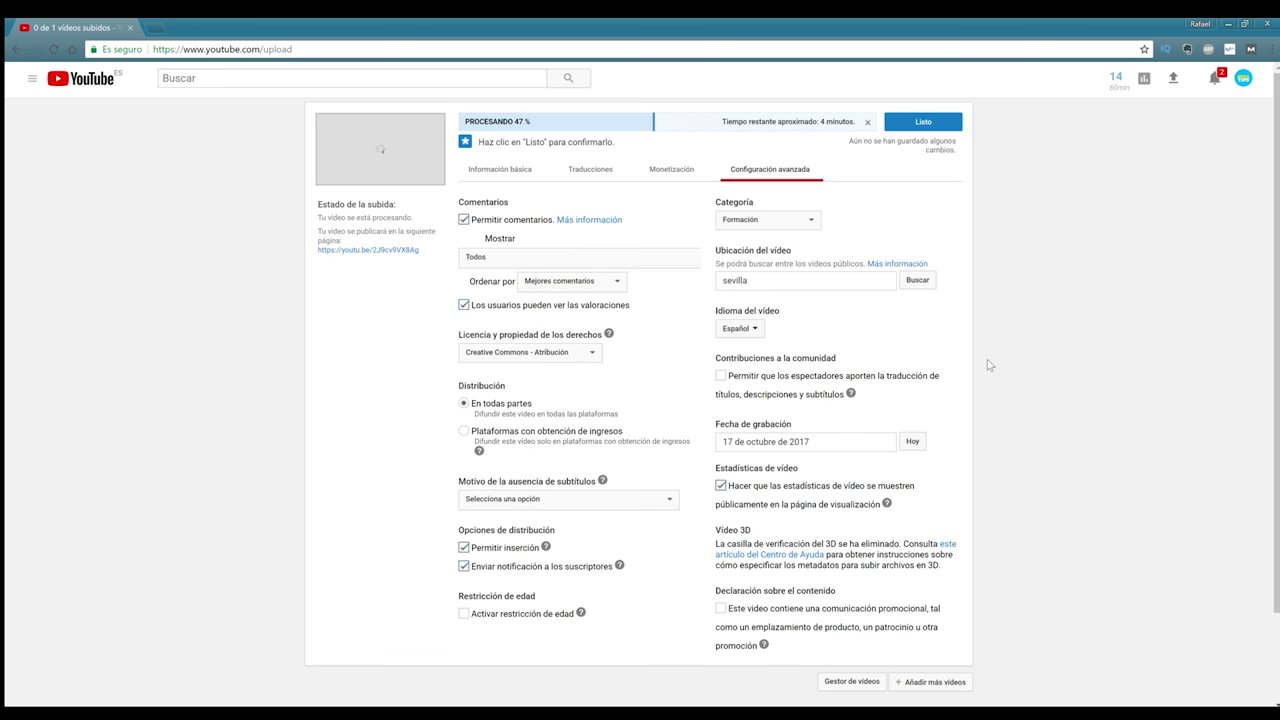
Return to the basic information and try the video title "Como subir un video a youtube y como optimizarlo".
left_click(505, 169)
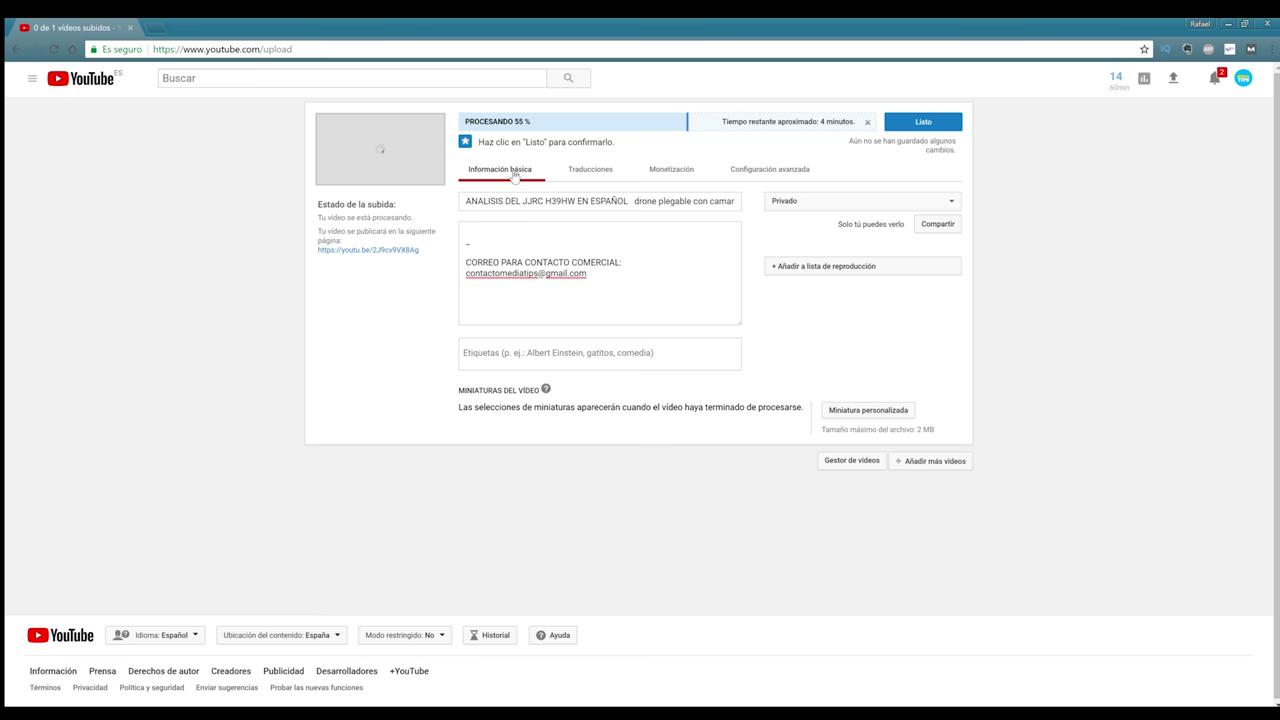
triple_click(620, 202)
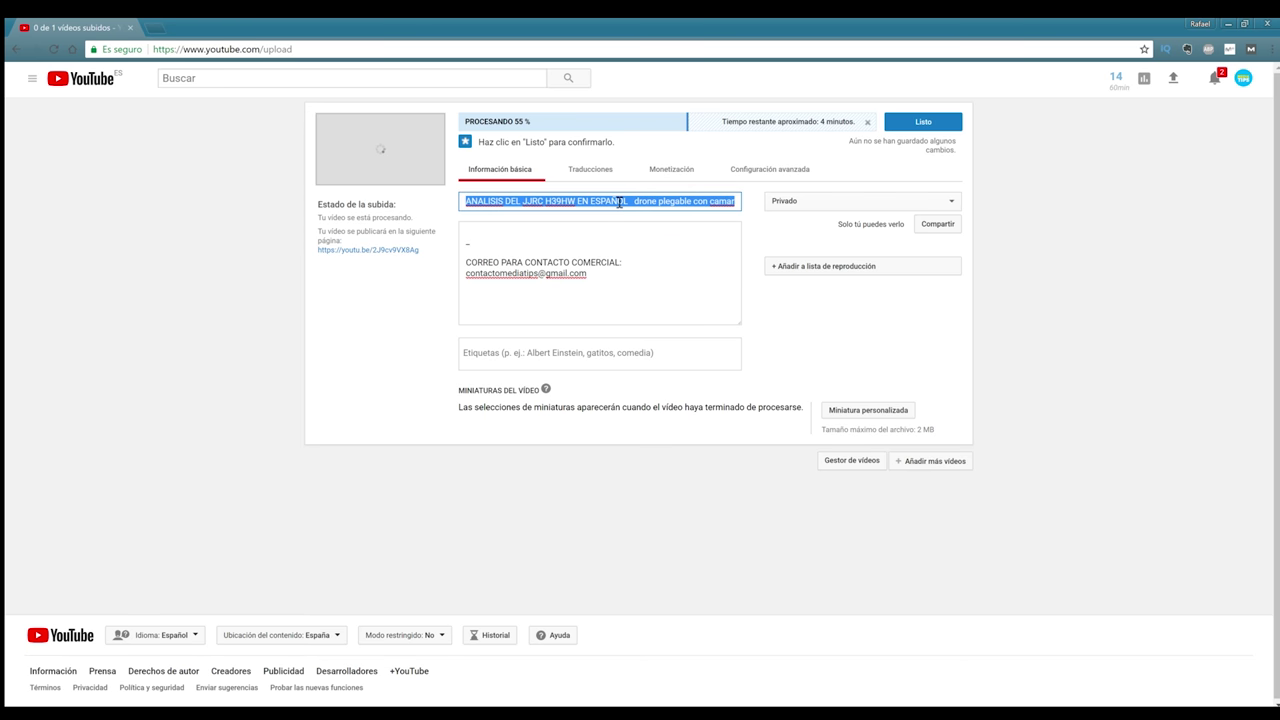
type("Como ")
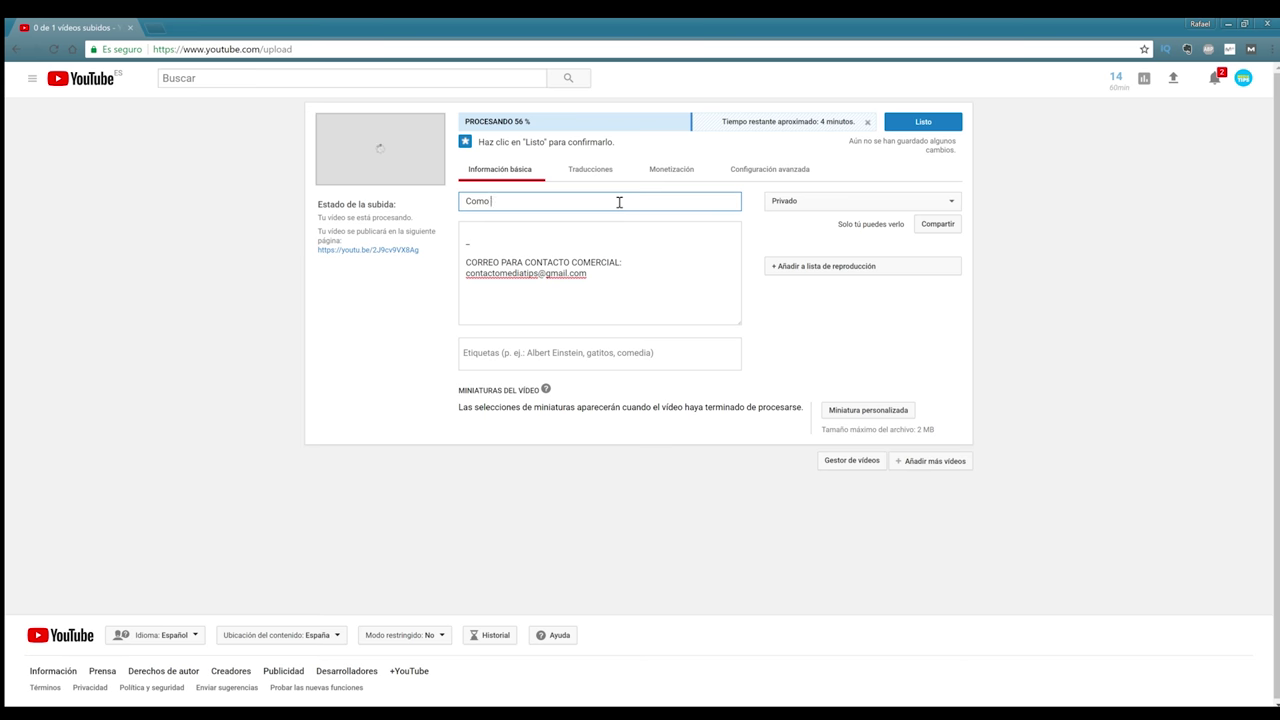
type("subir un video a youtube y como o")
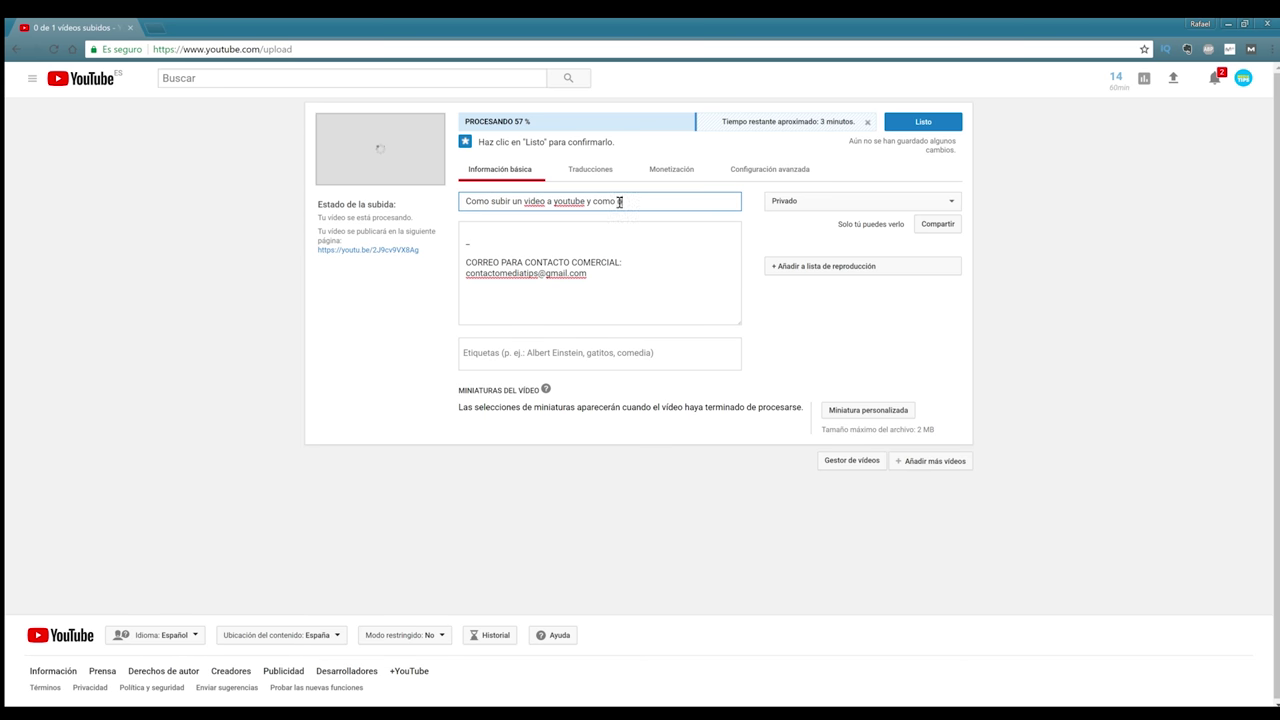
type("ptimizarlo")
Replace the video title with "5 consejos para subir tus videos a youtube".
double_click(619, 202)
key("BackSpace")
key("BackSpace")
key("BackSpace")
key("BackSpace")
key("BackSpace")
key("BackSpace")
key("BackSpace")
key("BackSpace")
key("BackSpace")
key("BackSpace")
key("BackSpace")
key("BackSpace")
key("BackSpace")
key("BackSpace")
key("BackSpace")
key("BackSpace")
key("BackSpace")
key("BackSpace")
key("BackSpace")
key("BackSpace")
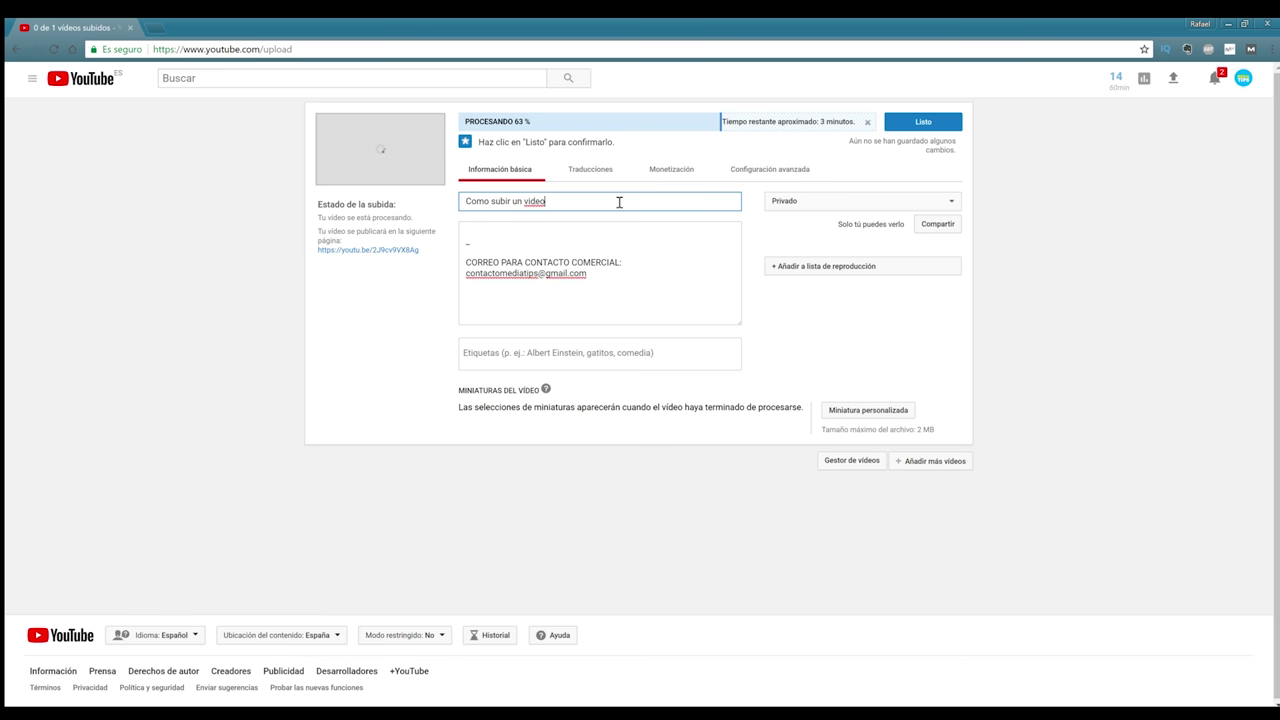
key("BackSpace")
key("BackSpace")
key("BackSpace")
key("BackSpace")
type("Tips")
key("BackSpace")
key("BackSpace")
key("BackSpace")
key("BackSpace")
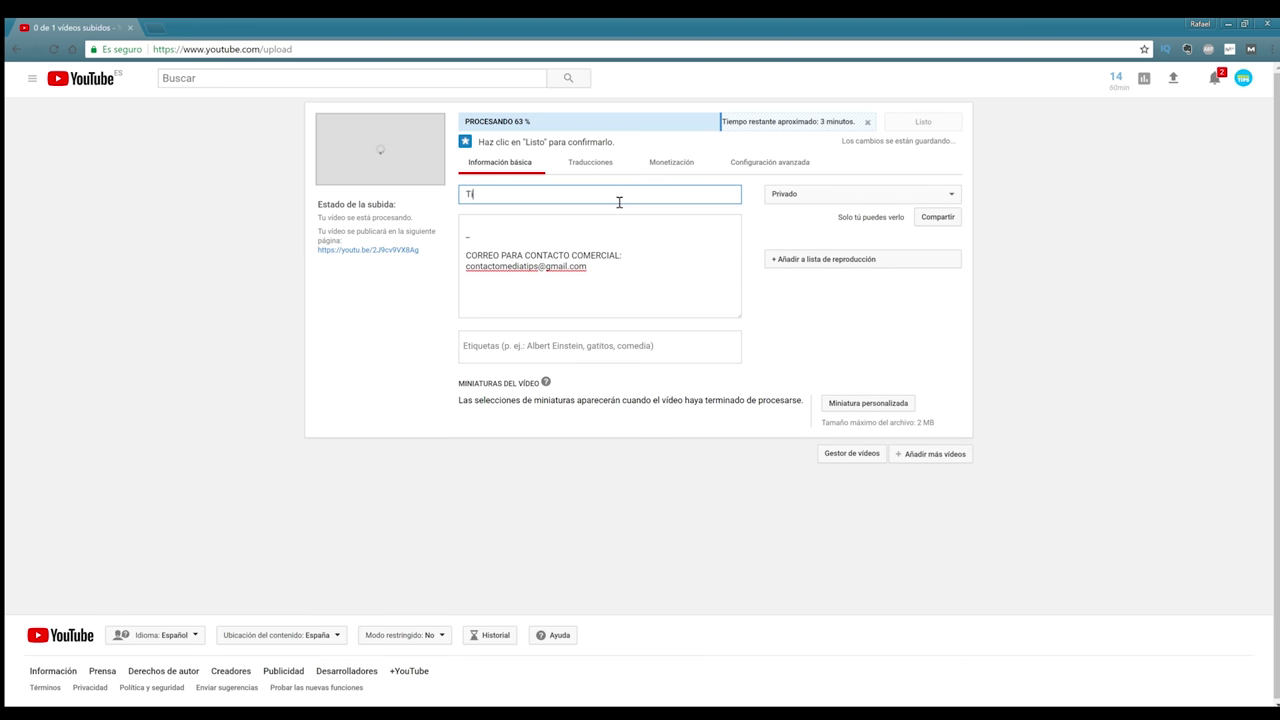
type("5 consejos para subir tus videos a toutube")
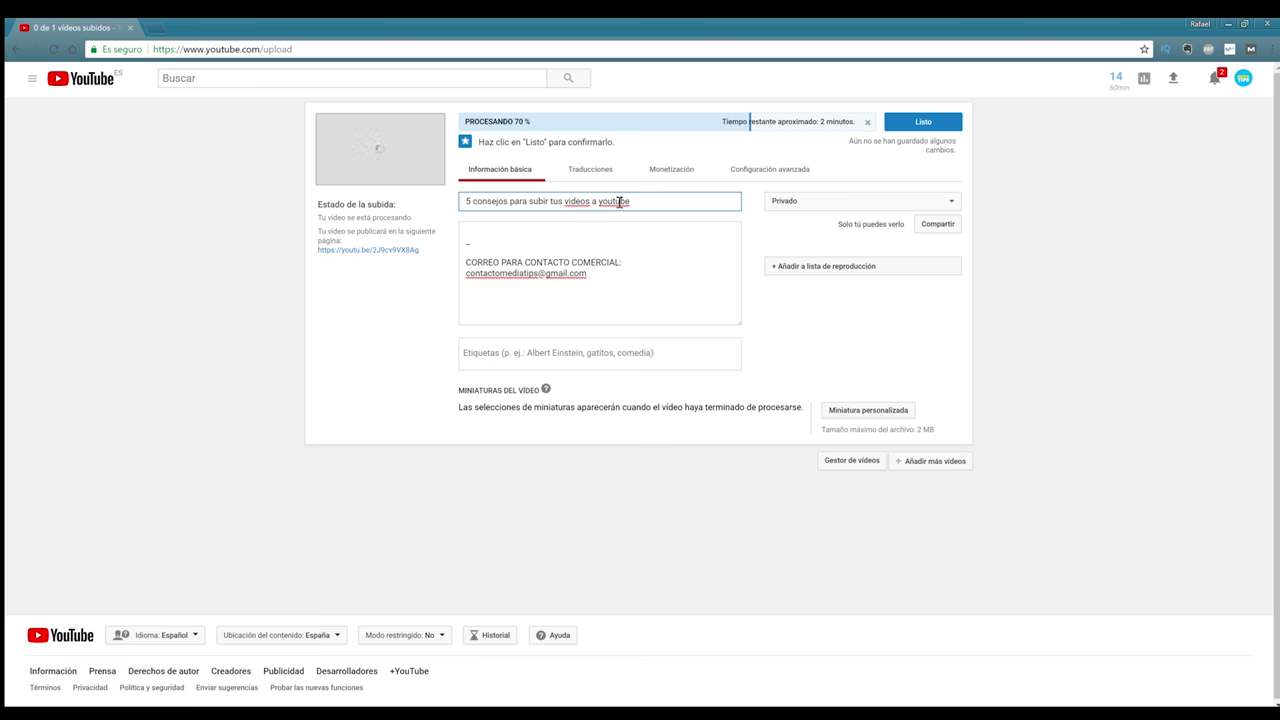
Start the description above the contact line with "En este video voy a explicar como subir un video a youtube de manera sencilla y".
left_click(520, 234)
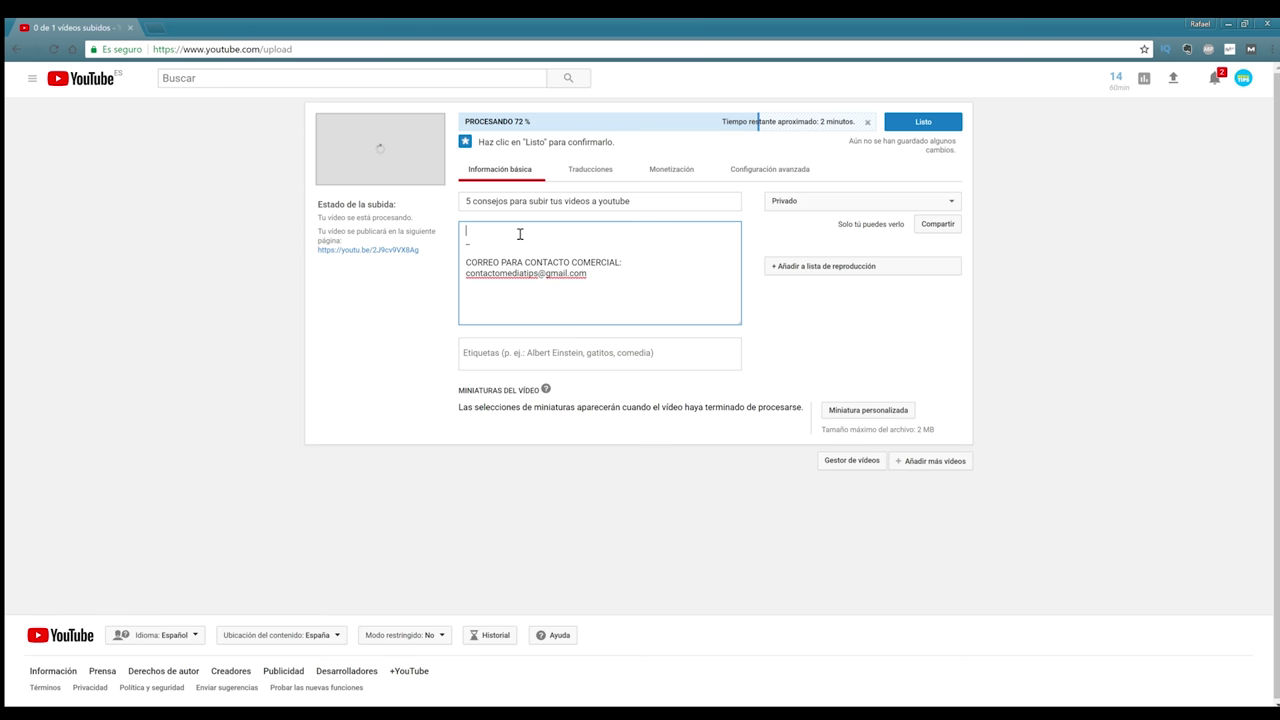
type("En este video voy a explicar como su")
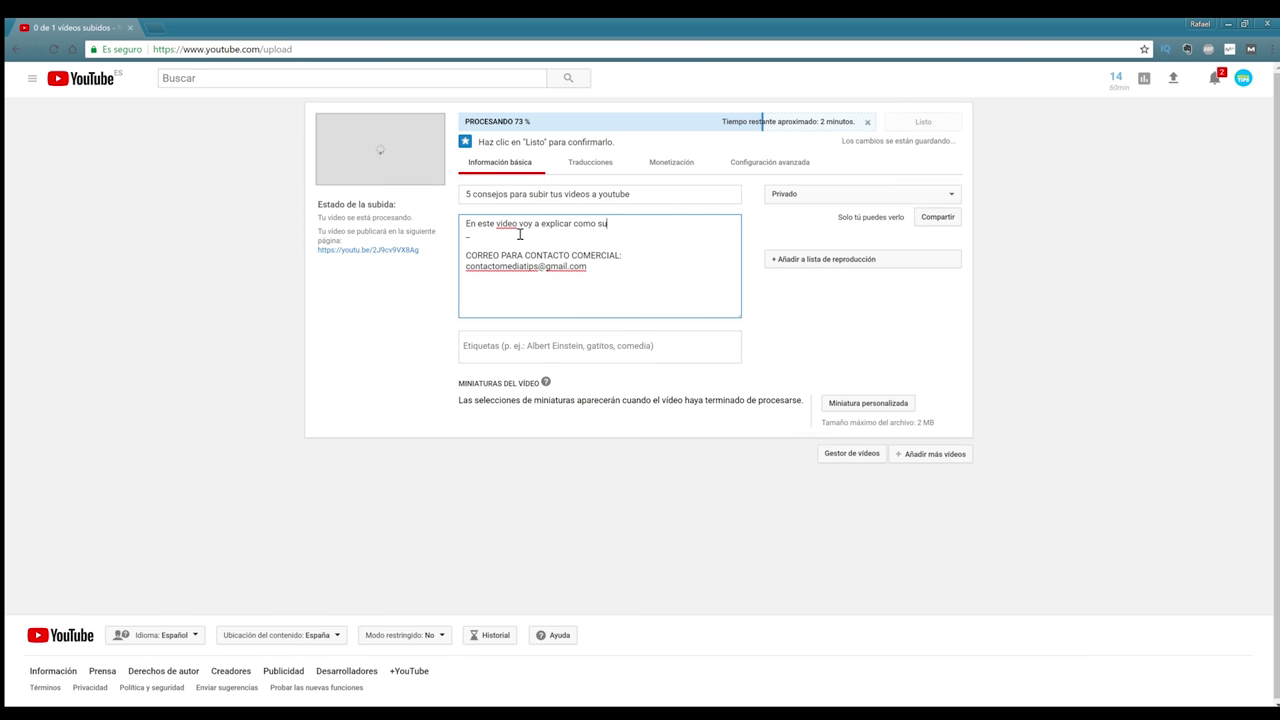
type("bir un video a yout")
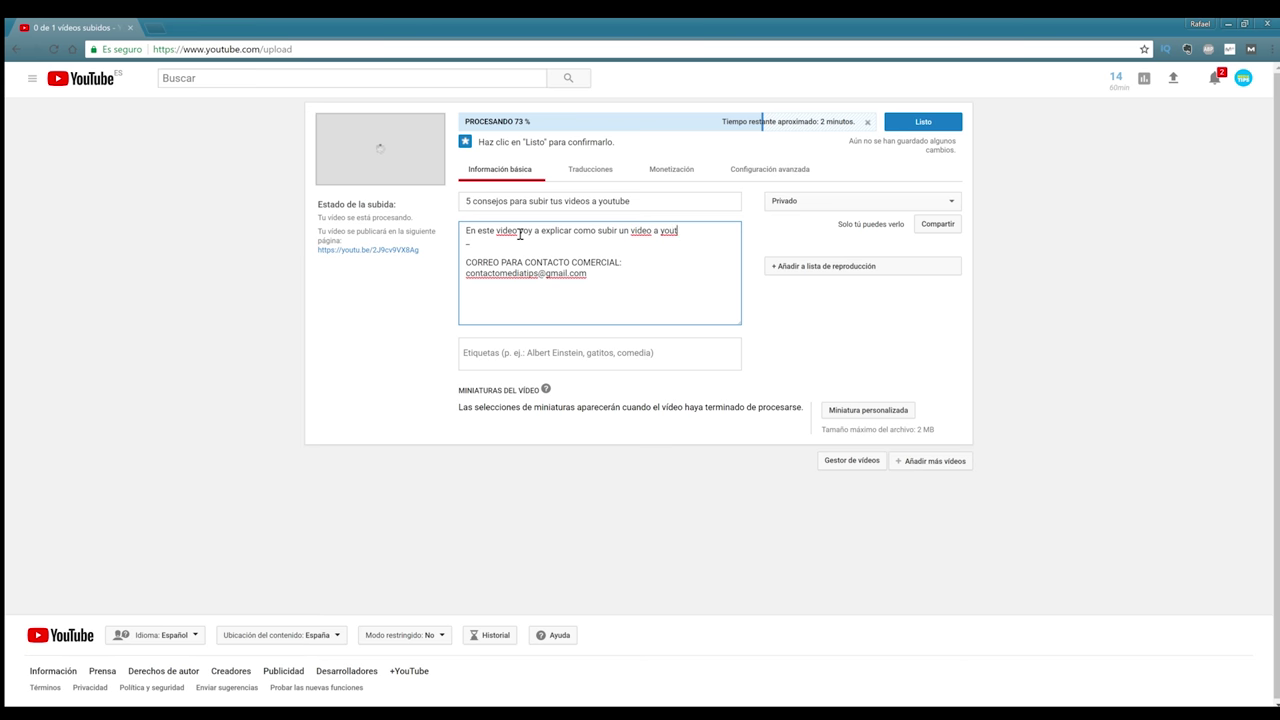
type("ube de manera senc")
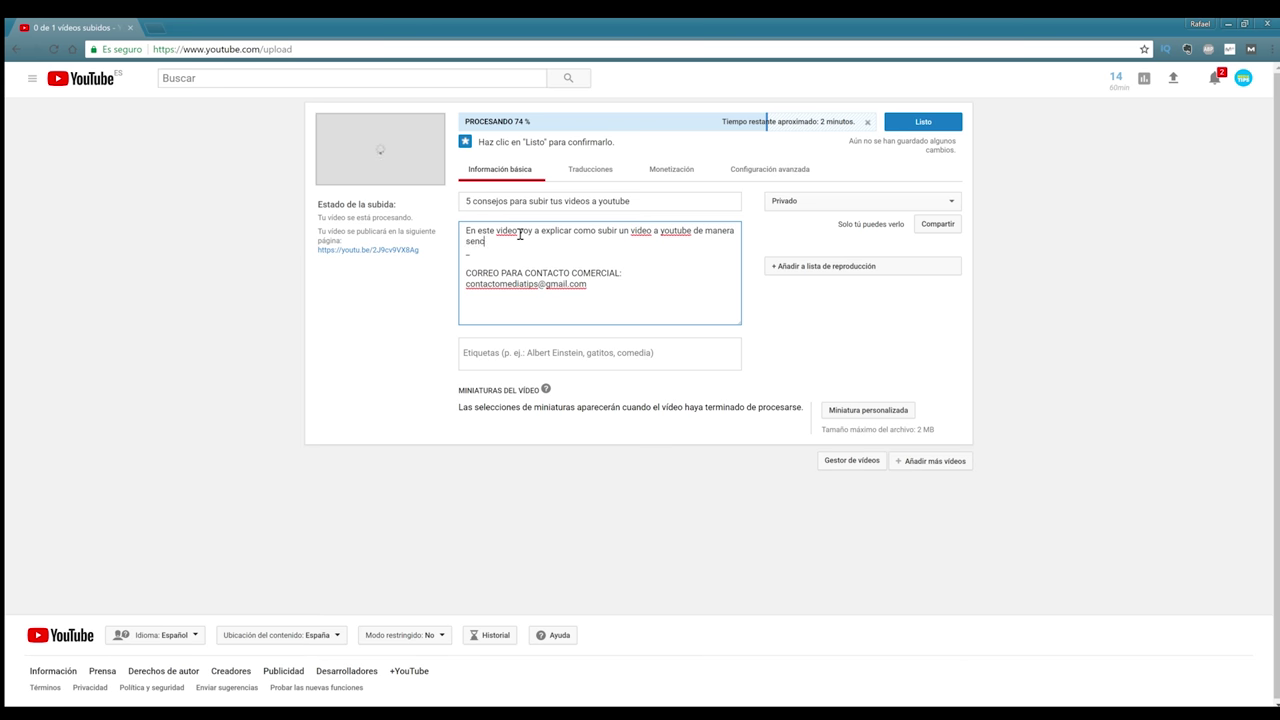
type("illa y")
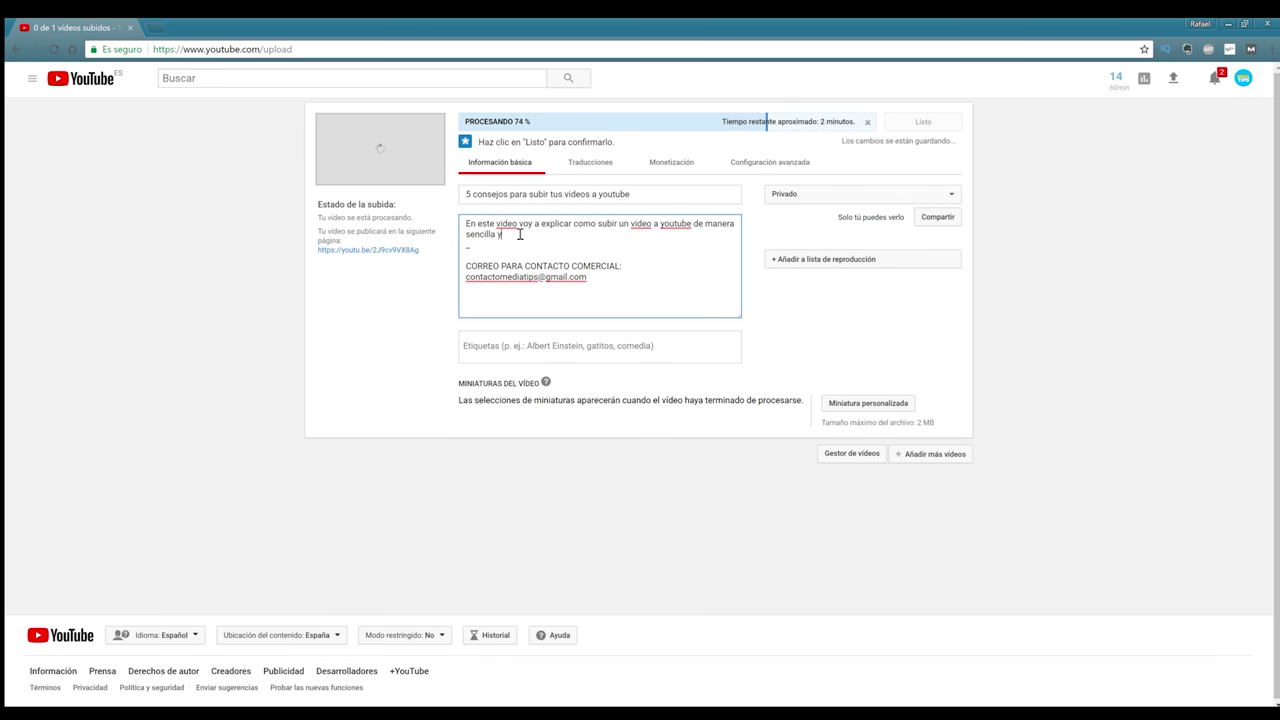
Complete the description's opening sentence with "desgranando cada una de las partes de la subida del video.".
type(" destgranando cada una de las partes de la subida del video.")
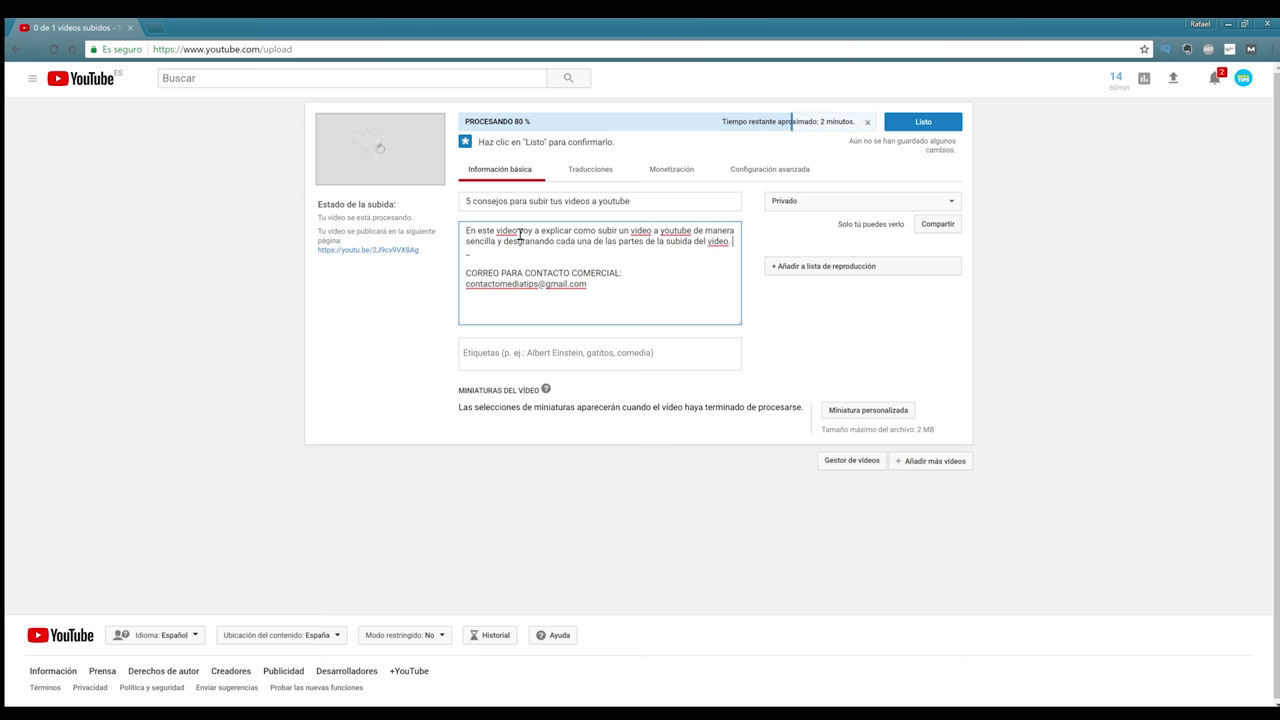
Try adding the tag "como subir un video a youtube" to the video, and remove it.
left_click(537, 350)
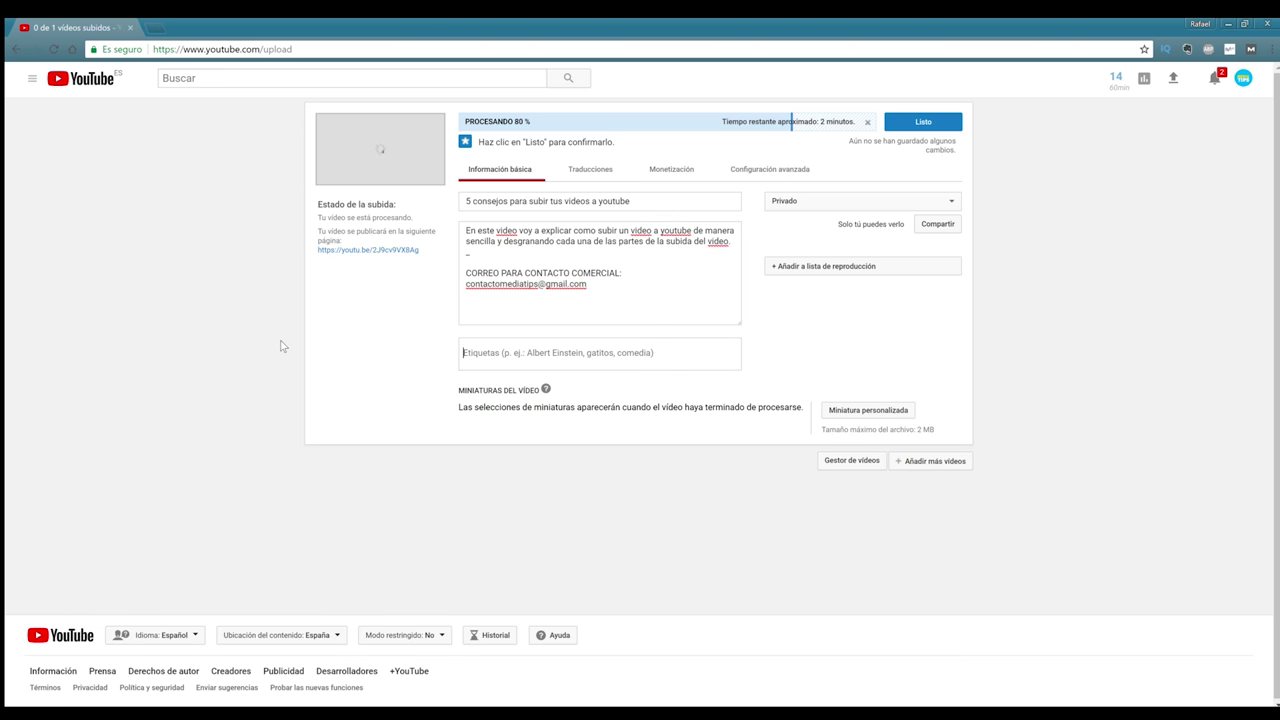
type("co")
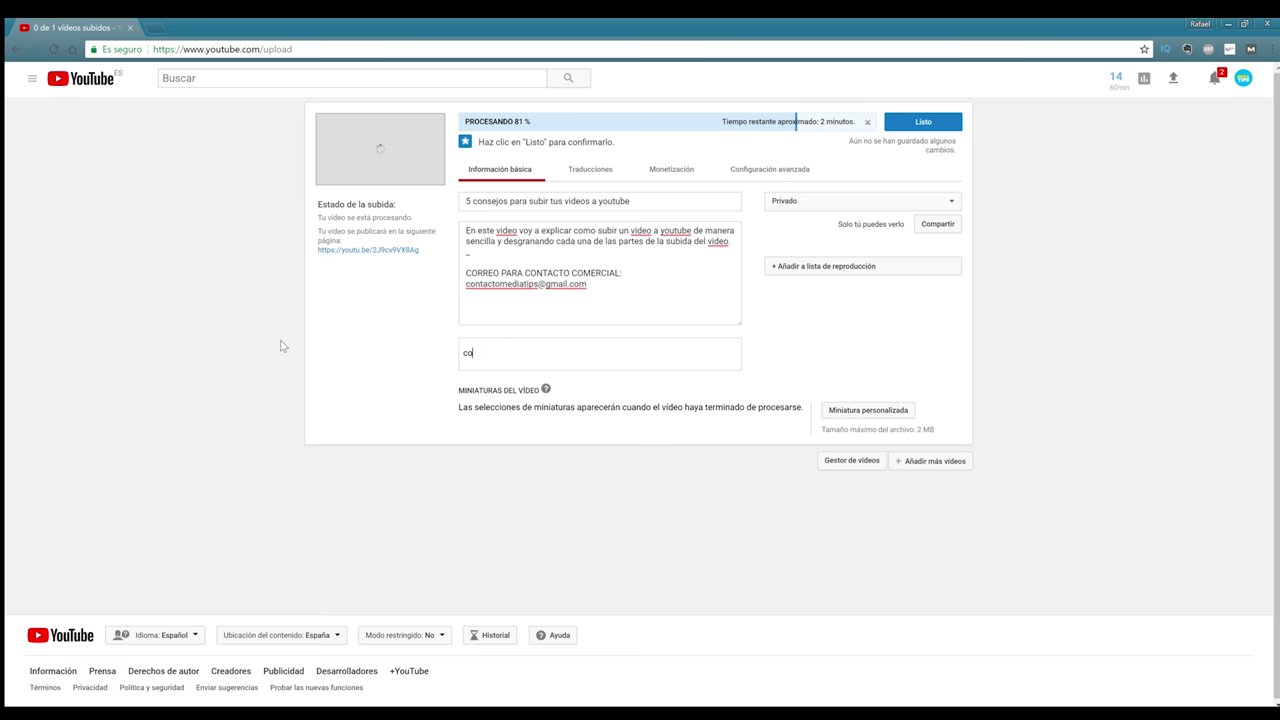
type("mo subir un video a youtube")
key("Return")
key("BackSpace")
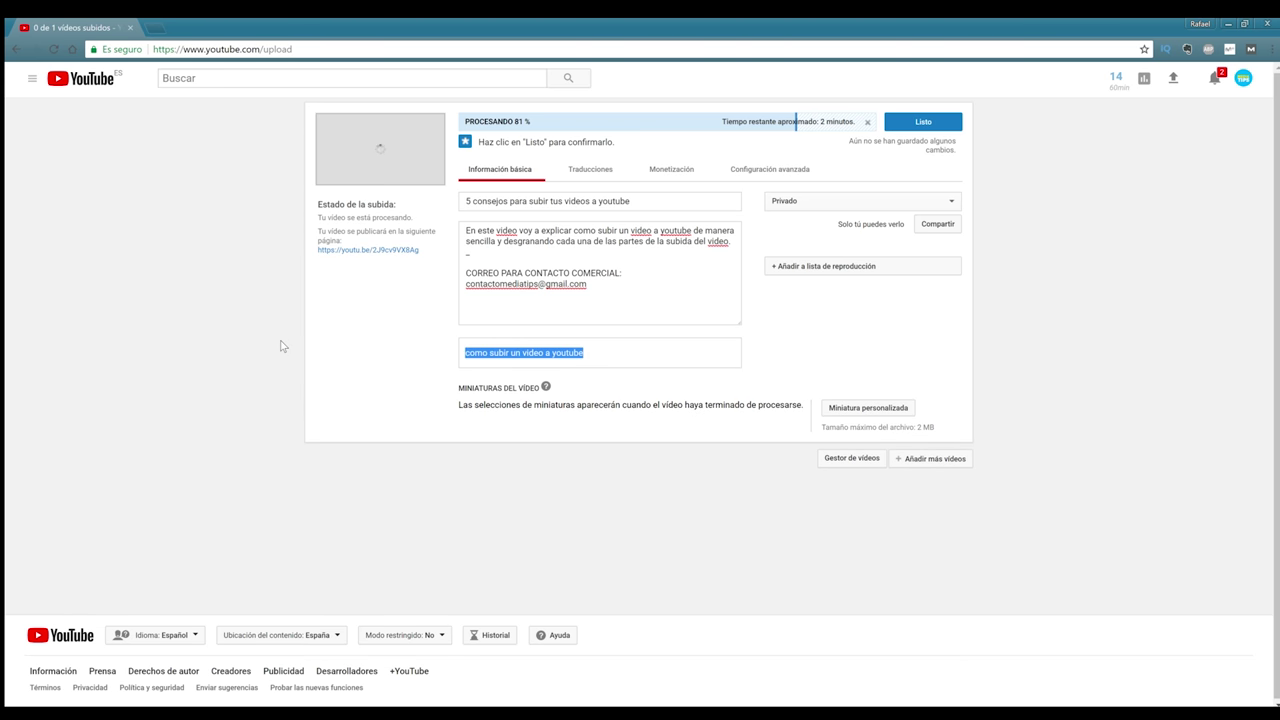
key("BackSpace")
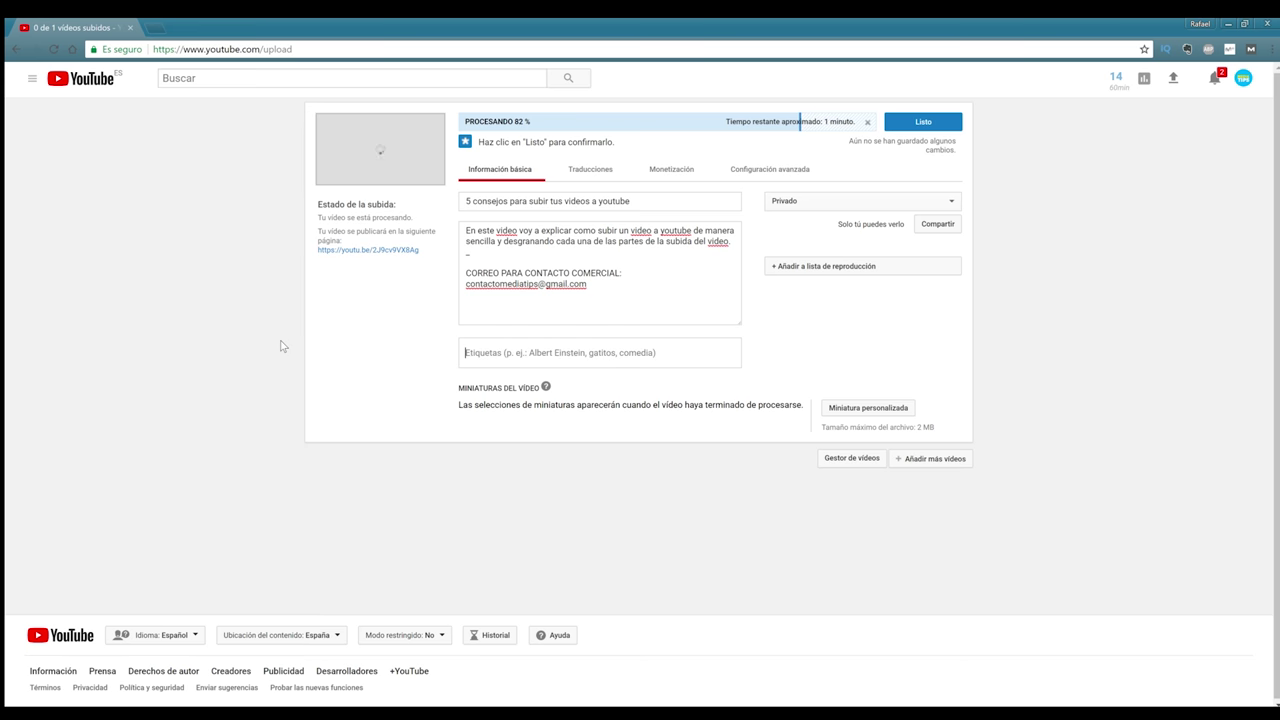